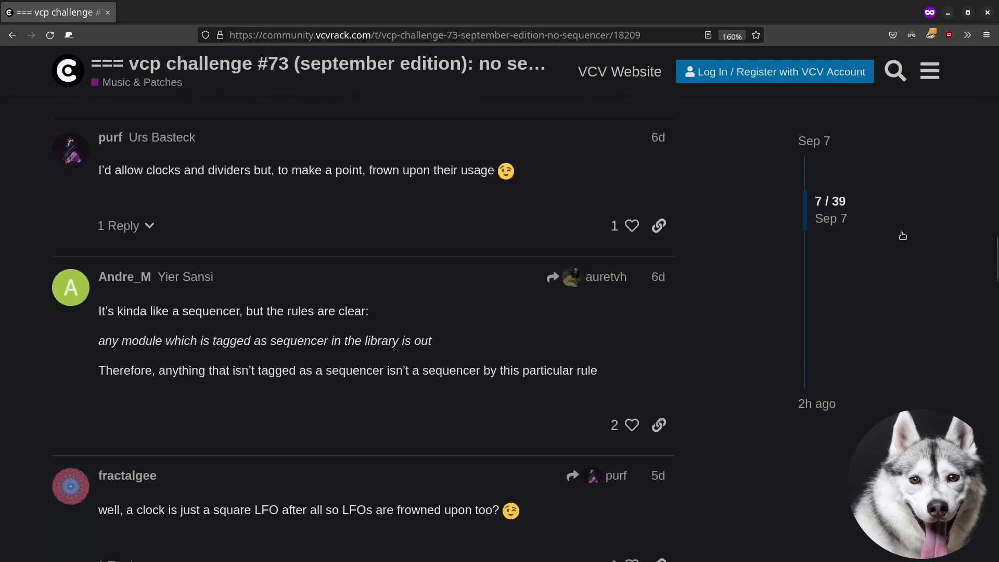
Look through the replies in the September no-sequencer challenge thread and switch to VCV Rack
scroll(901, 233, "down", 15)
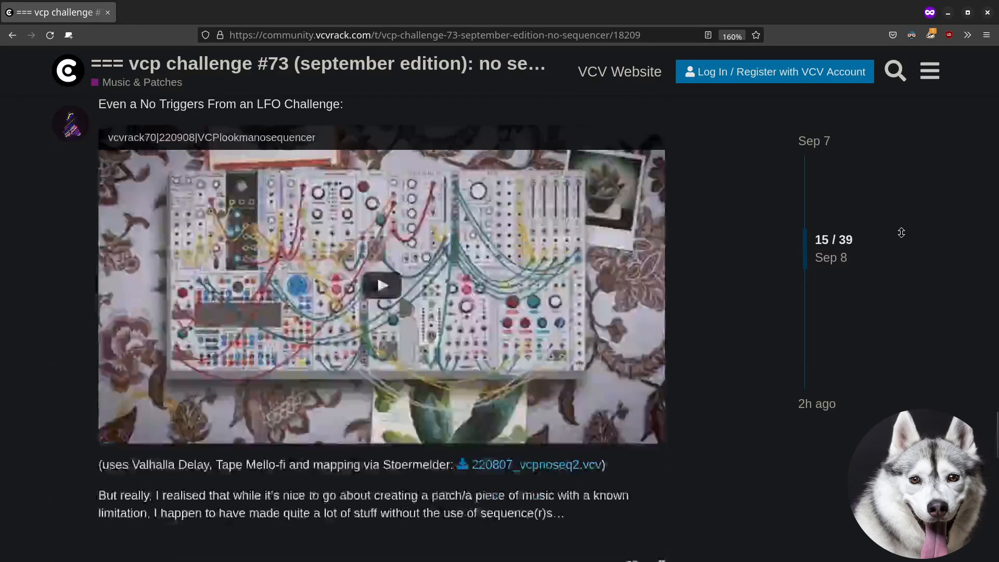
scroll(905, 281, "up", 6)
scroll(903, 293, "up", 5)
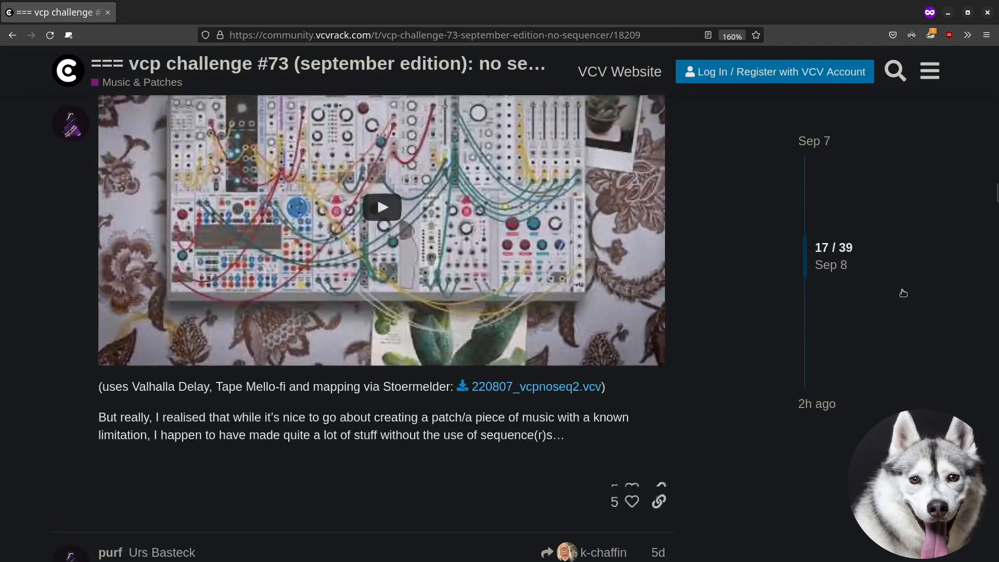
scroll(903, 304, "down", 2)
key("alt+Tab")
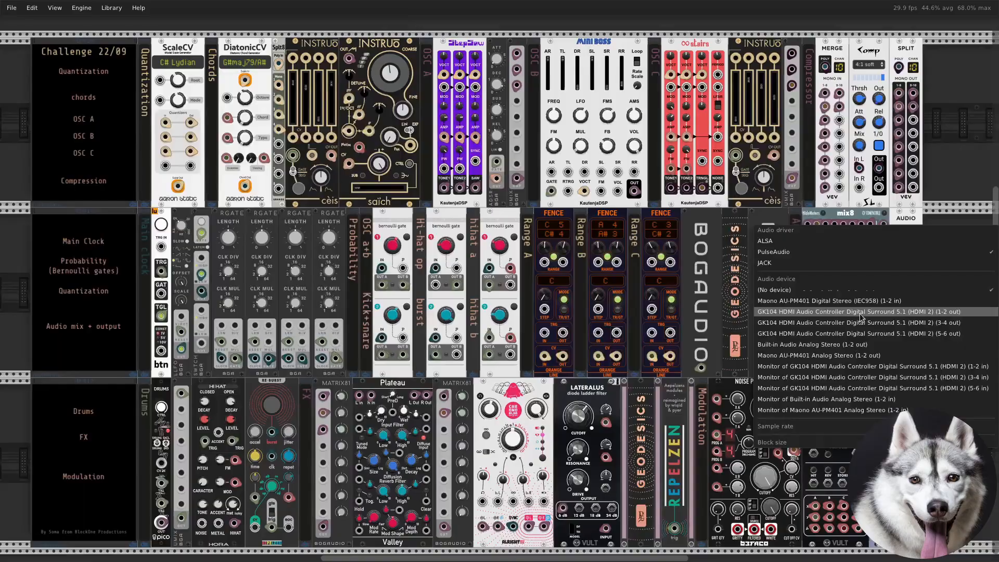
Set the audio output device to GK104 HDMI Audio Controller Digital Surround 5.1 (HDMI 2) (1-2 out)
left_click(794, 315)
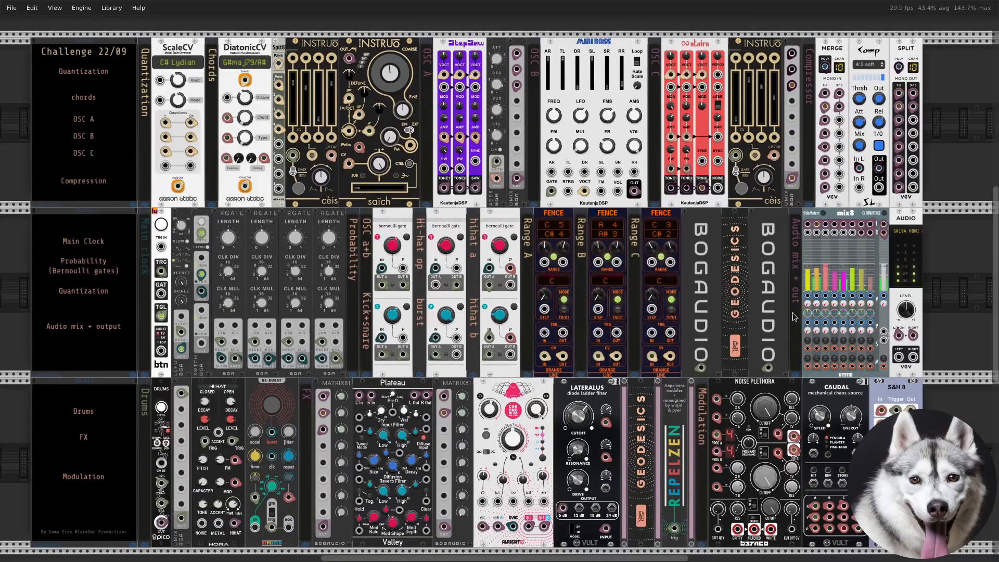
left_click(165, 224)
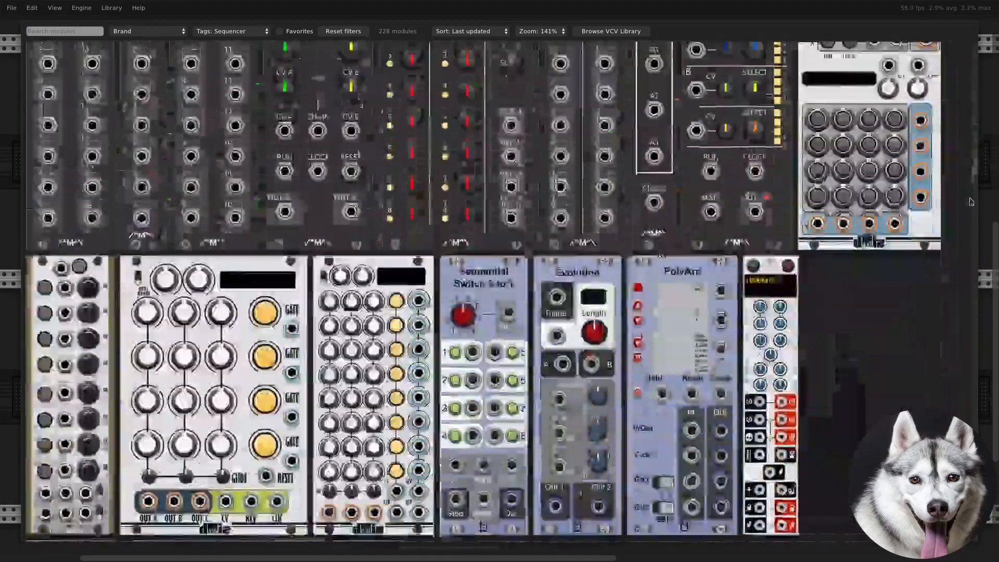
Look through the library modules tagged Sequencer
left_click_drag(970, 201, 970, 411)
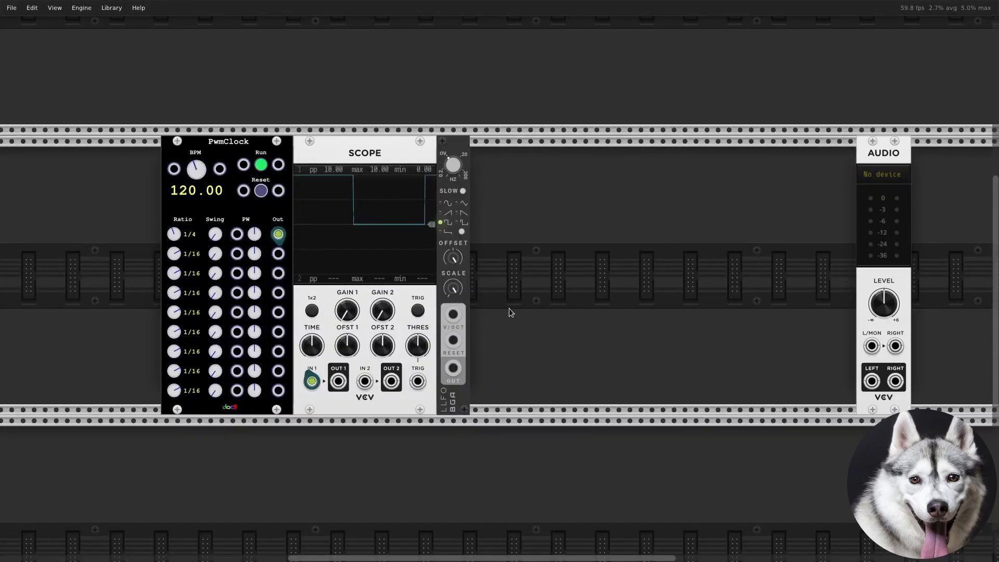
Patch the LLFO output to the Scope's second input with a new cable
right_click(457, 368)
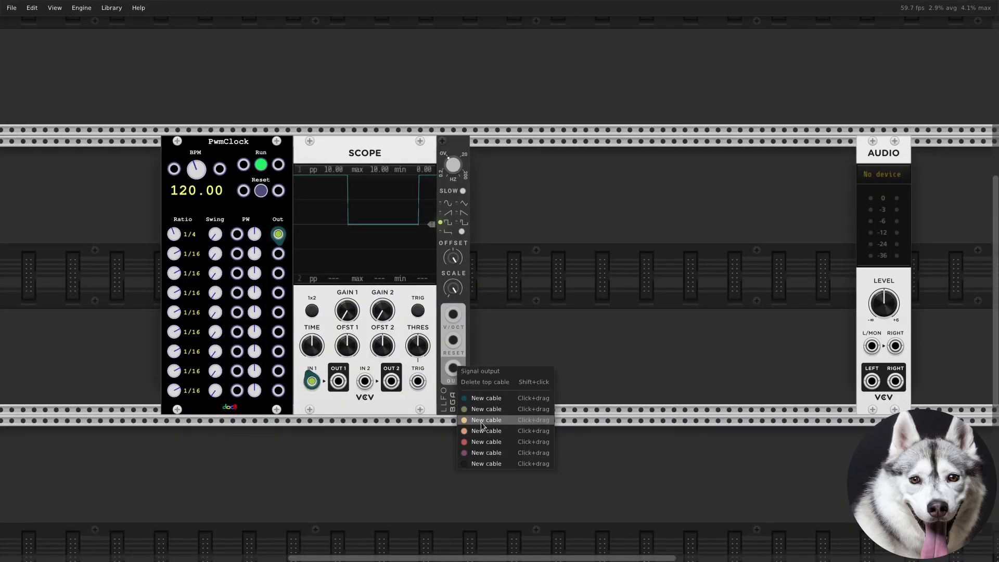
left_click_drag(486, 430, 365, 383)
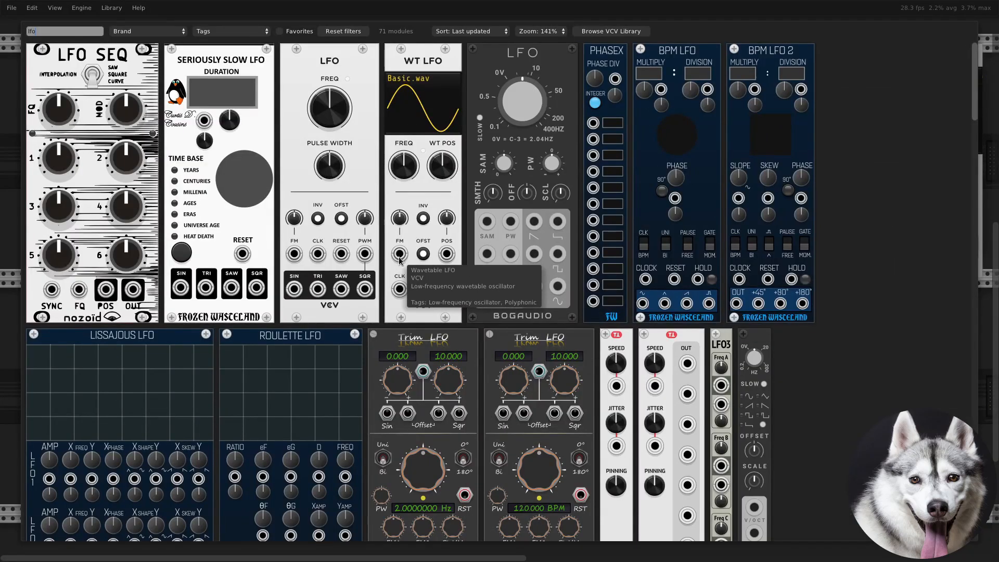
Search the modules for llfo and add the Bogaudio LLFO to the rack
type("llfo")
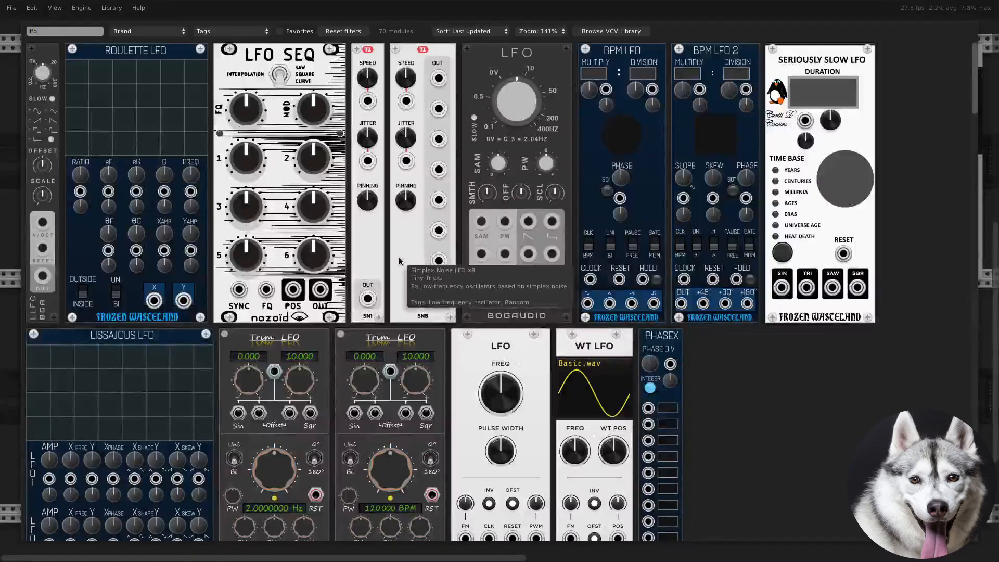
left_click_drag(55, 198, 135, 239)
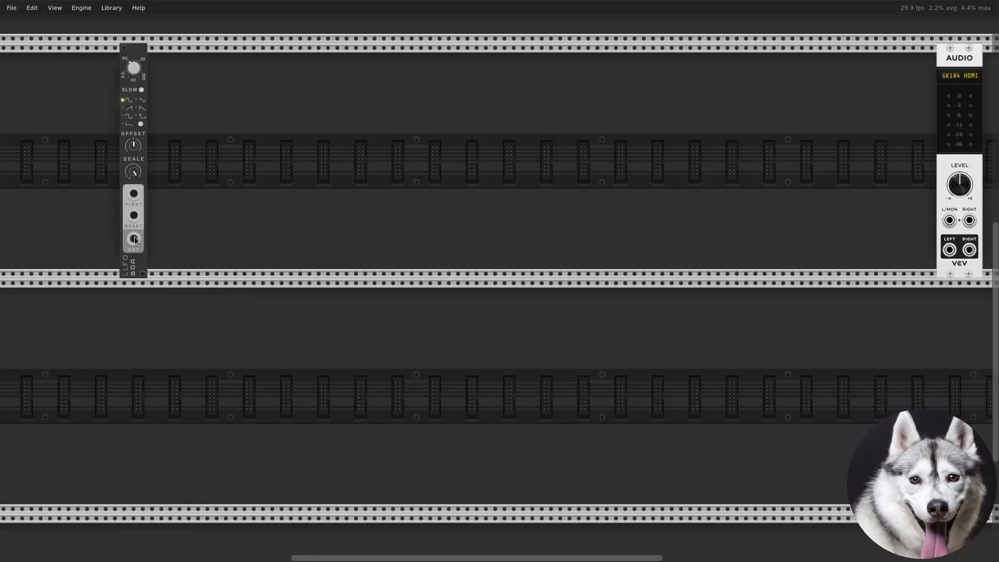
Add a Bogaudio RGATE module beside the LLFO and duplicate it three times
right_click(187, 259)
type("rgate")
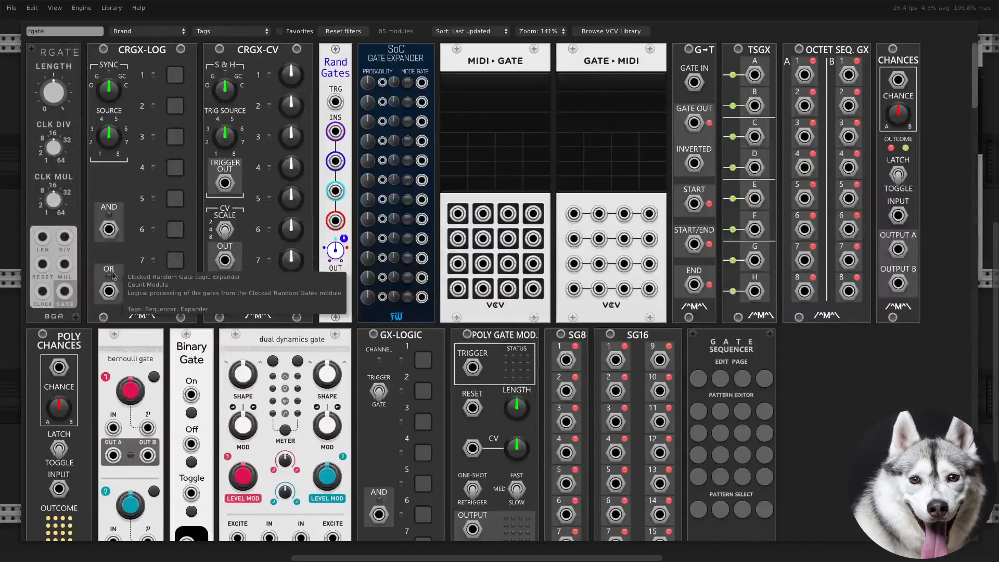
left_click(75, 307)
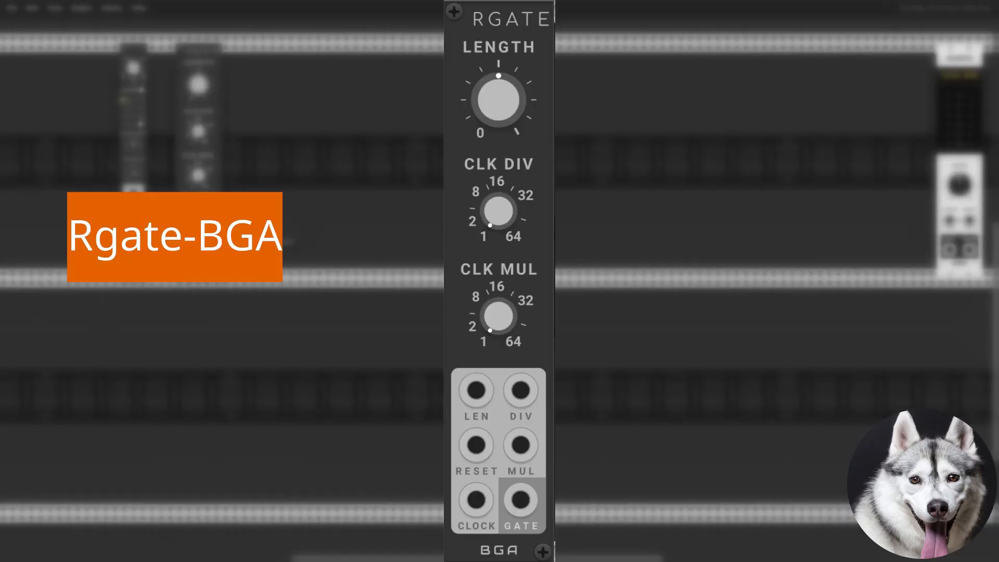
key("ctrl+d")
key("ctrl+d")
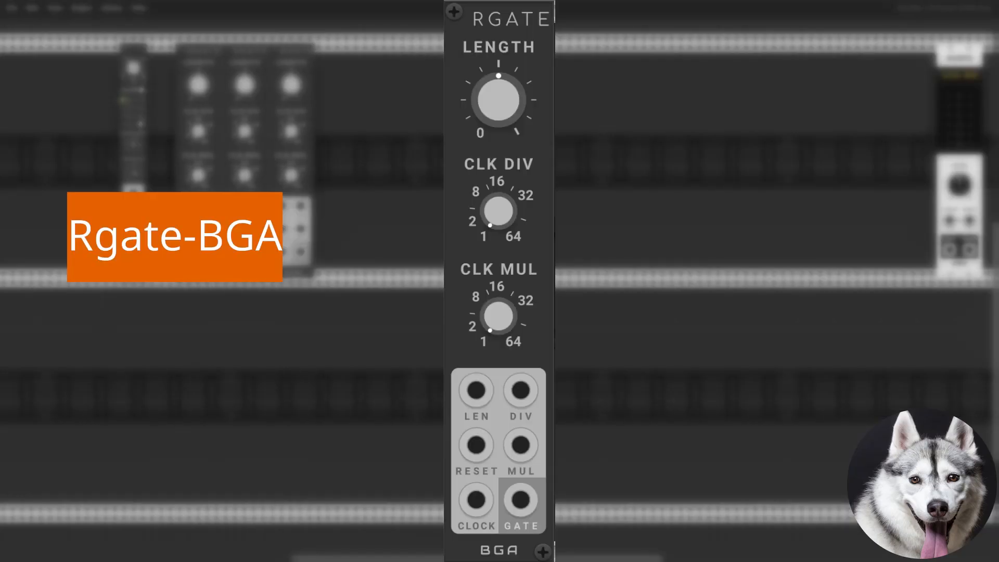
key("ctrl+d")
Patch the LLFO output to the clock inputs of the four RGATE modules and set the LLFO waveform to pulse
left_click_drag(134, 240, 328, 253)
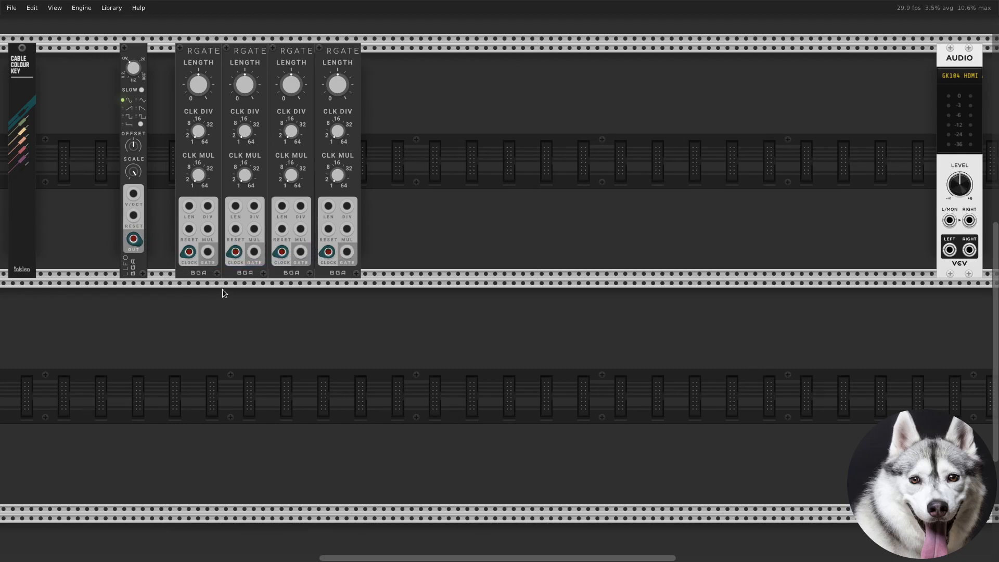
left_click(140, 124)
left_click(140, 124)
Monitor the LLFO output on the first input of a new Scope module and raise the LLFO offset for 0-10 V pulses
right_click(199, 317)
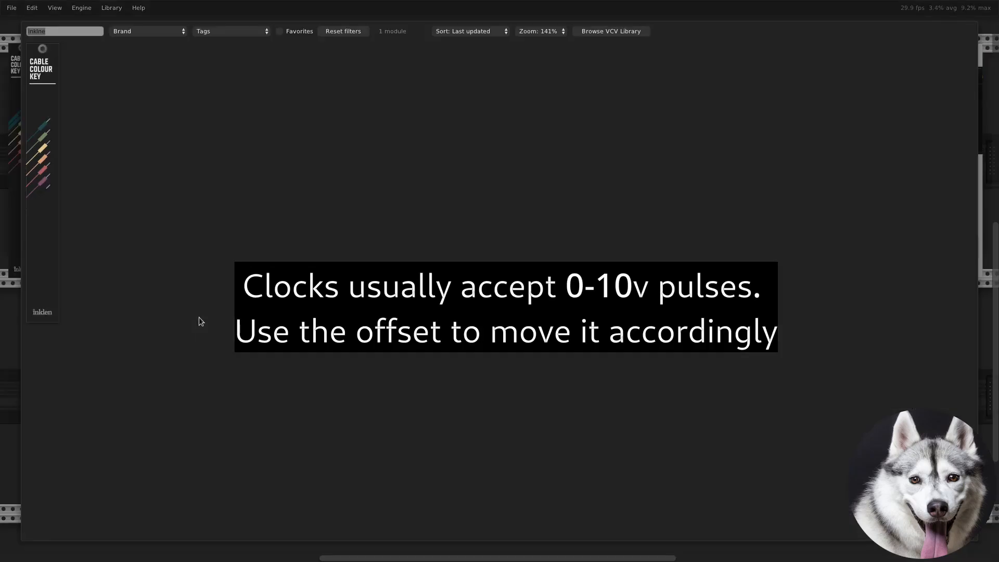
type("scope")
left_click(219, 267)
left_click_drag(218, 267, 161, 395)
left_click_drag(133, 239, 116, 484)
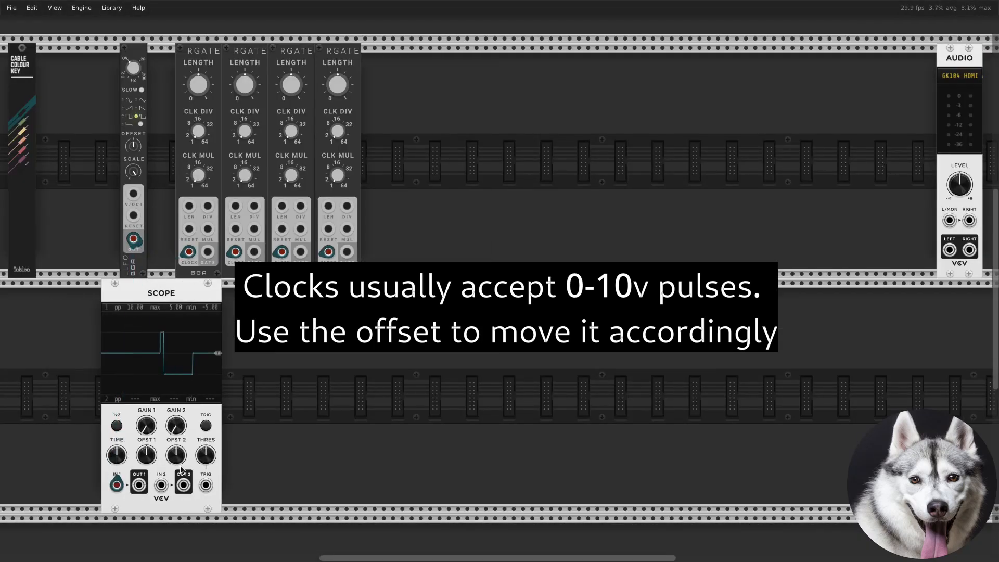
left_click_drag(135, 151, 134, 129)
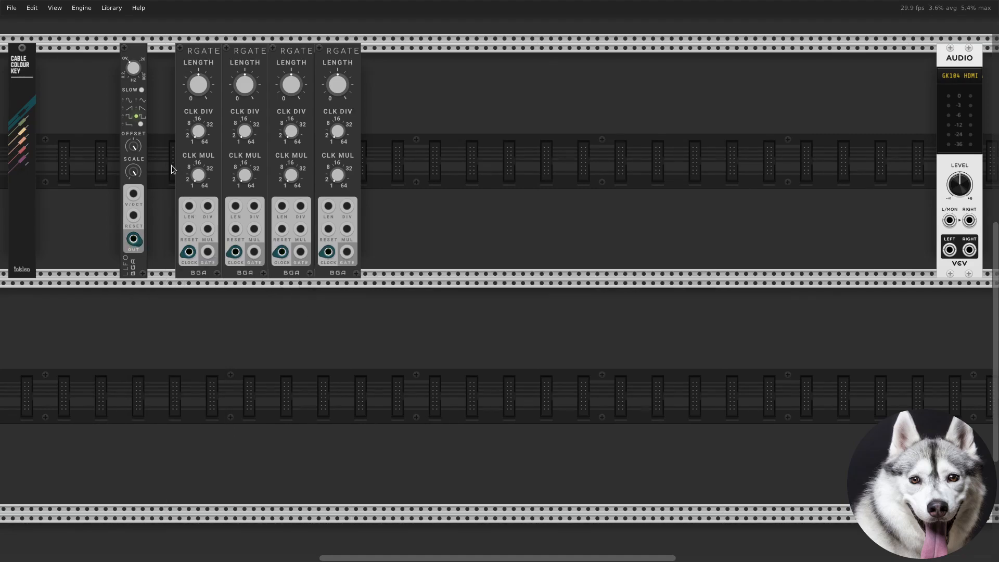
Adjust the first RGATE's clock multiplication and set the second RGATE's clock multiplication to 2
right_click(197, 175)
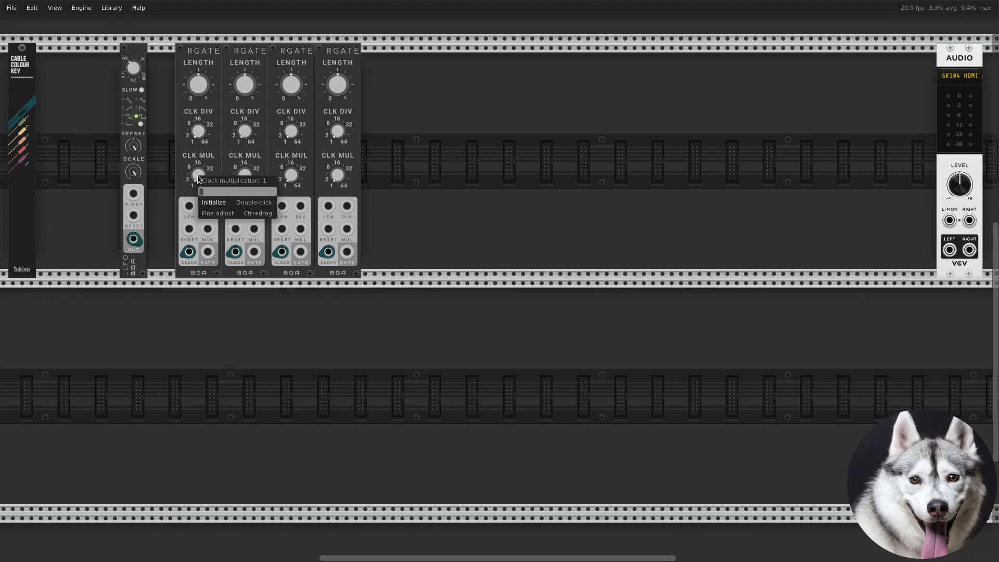
key("Return")
right_click(244, 175)
type("2")
key("Return")
Set the clock division to 2 on the third RGATE and to 19 on the fourth
right_click(286, 135)
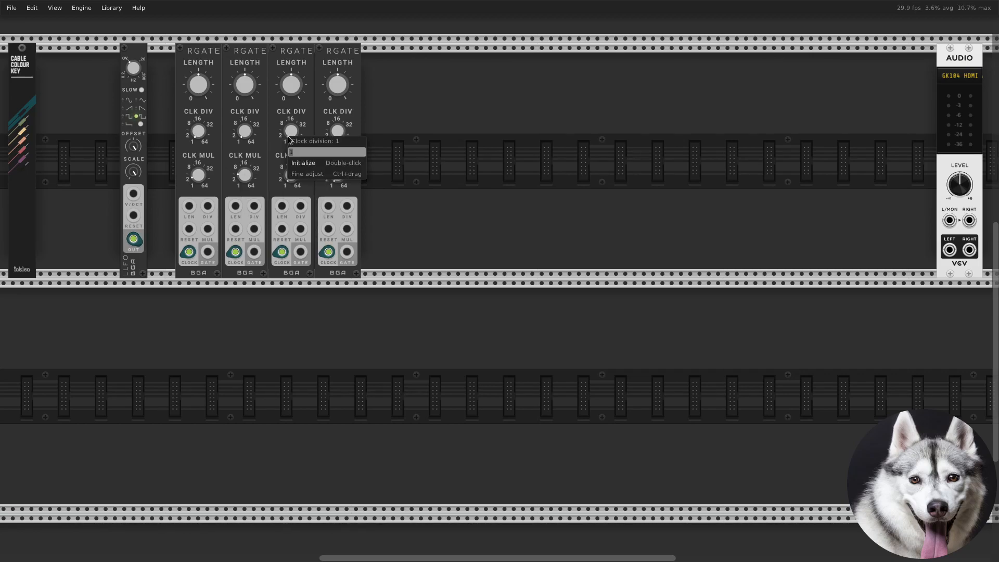
type("2")
key("Return")
right_click(336, 132)
type("19")
key("Return")
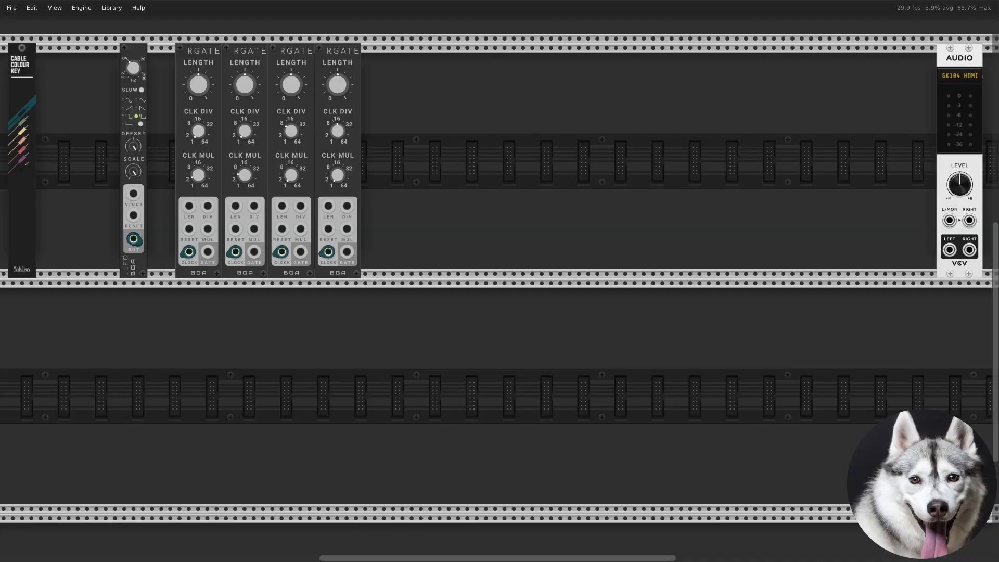
Add a Bernoulli gate module in the row below the RGATEs and duplicate it twice
right_click(292, 433)
type("be")
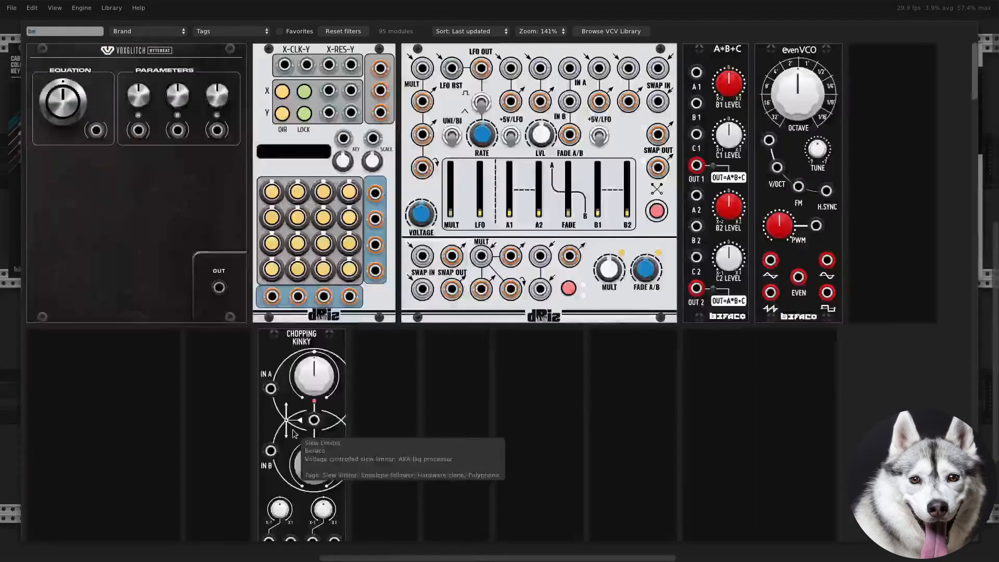
type("rn")
left_click(69, 313)
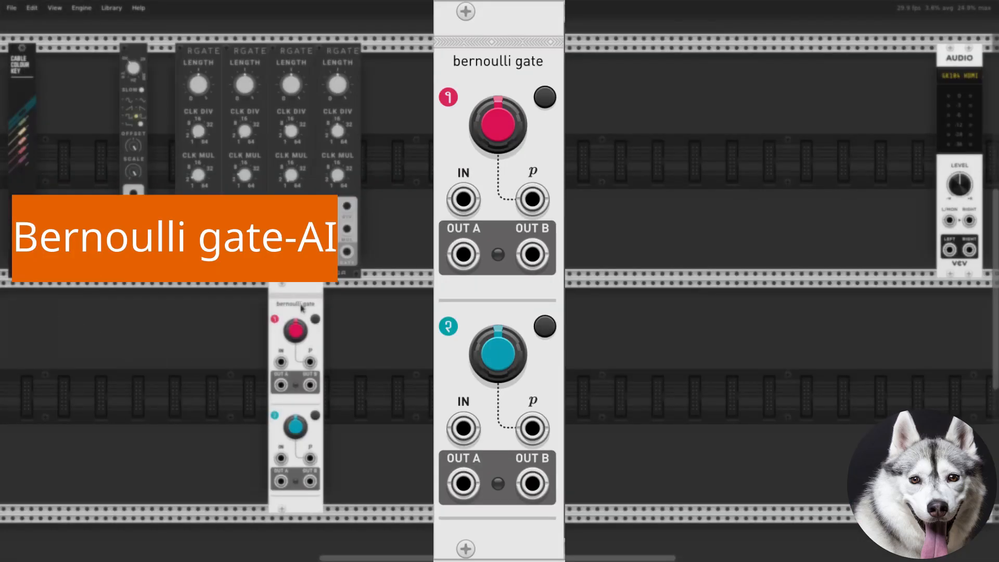
key("ctrl+d")
key("ctrl+d")
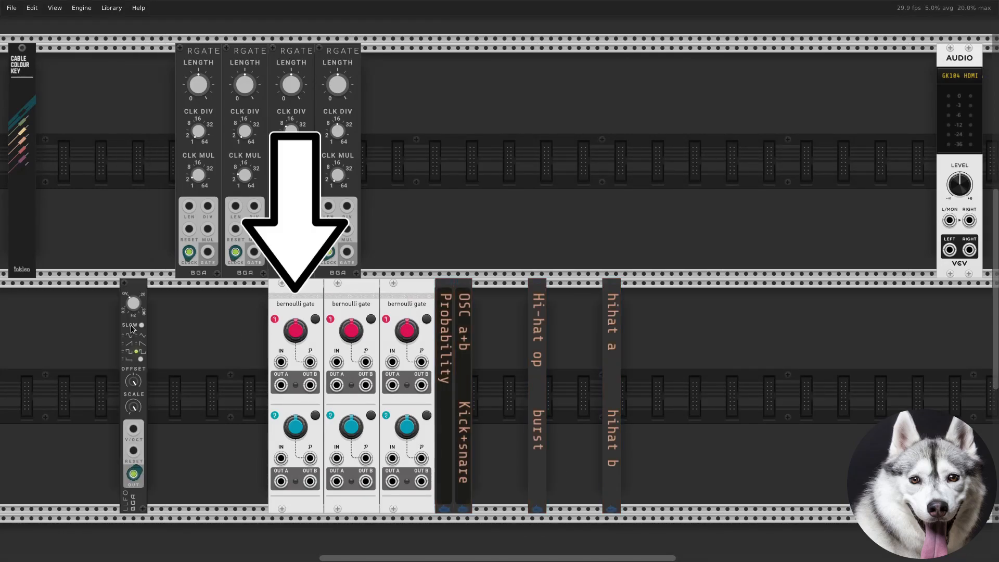
Move the four RGATE modules down beside the LLFO and shift the Bernoulli gates along the row to make room
mouse_move(258, 271)
left_mouse_down()
mouse_move(212, 271)
mouse_move(258, 271)
left_mouse_up()
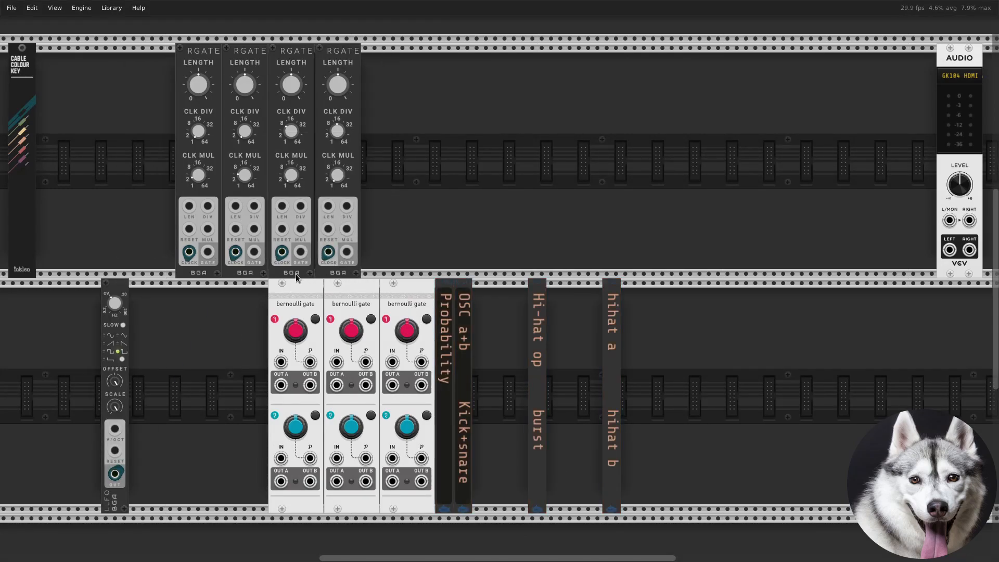
left_click_drag(377, 234, 208, 260)
left_click_drag(288, 291, 390, 282)
left_click_drag(339, 271, 293, 302)
left_click(329, 302)
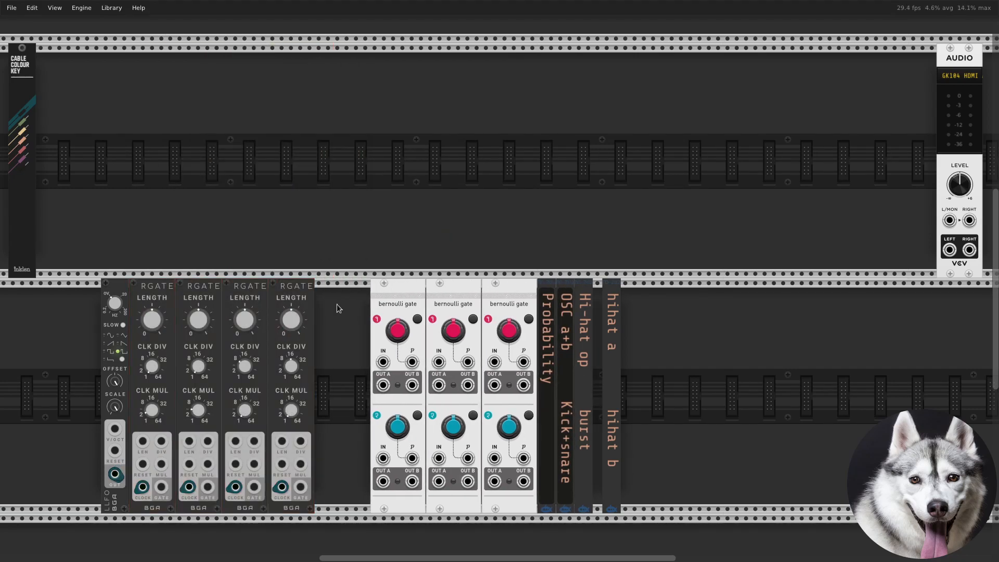
Place the Probability and Kick+snare labels before the first Bernoulli gate and the hi-hat labels before the second and third gates
left_click_drag(545, 284, 339, 292)
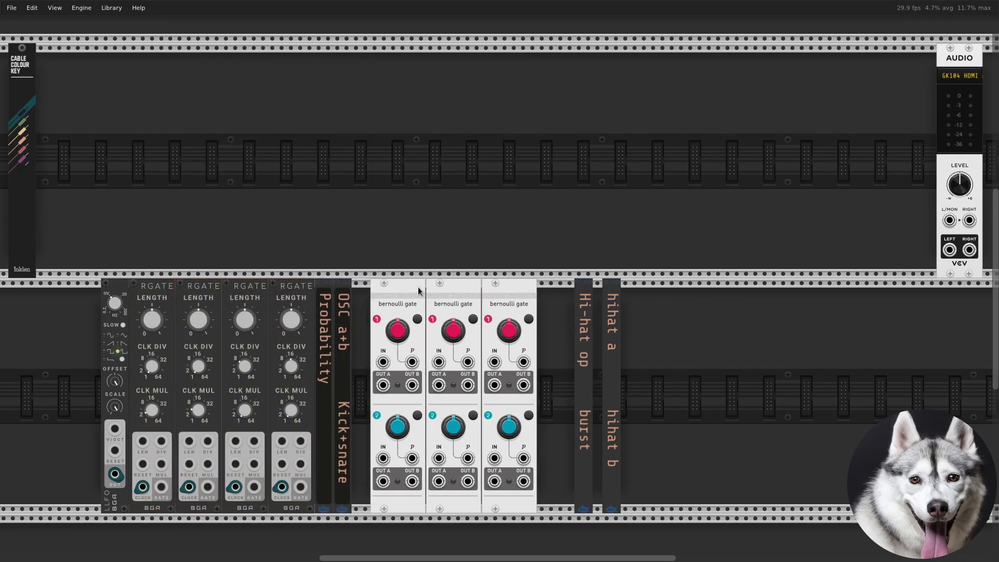
left_click_drag(418, 287, 398, 288)
left_click_drag(580, 285, 416, 285)
left_click_drag(507, 285, 526, 285)
left_click_drag(611, 285, 491, 285)
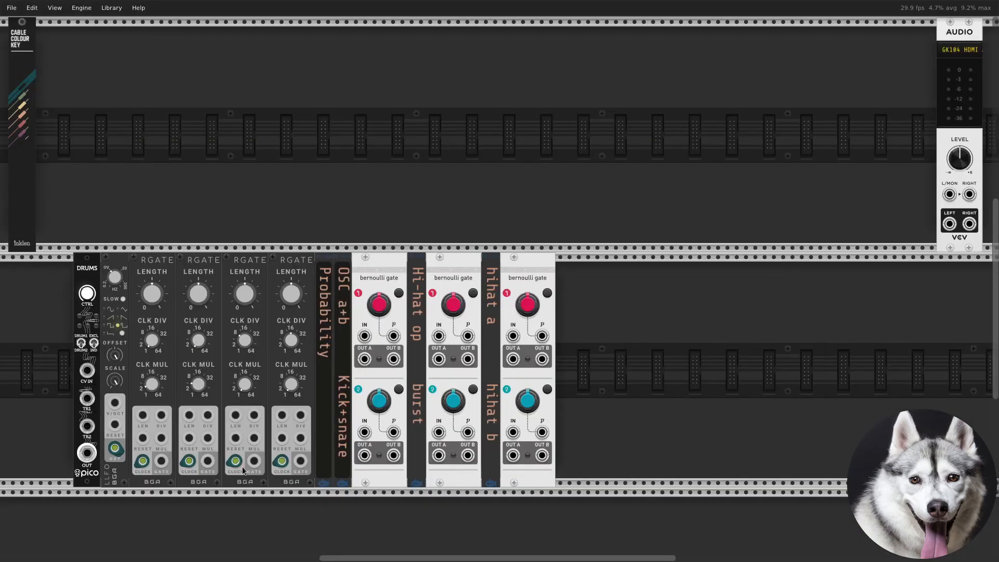
Move the Drums module into the third row directly below the LLFO
left_click_drag(209, 540, 115, 543)
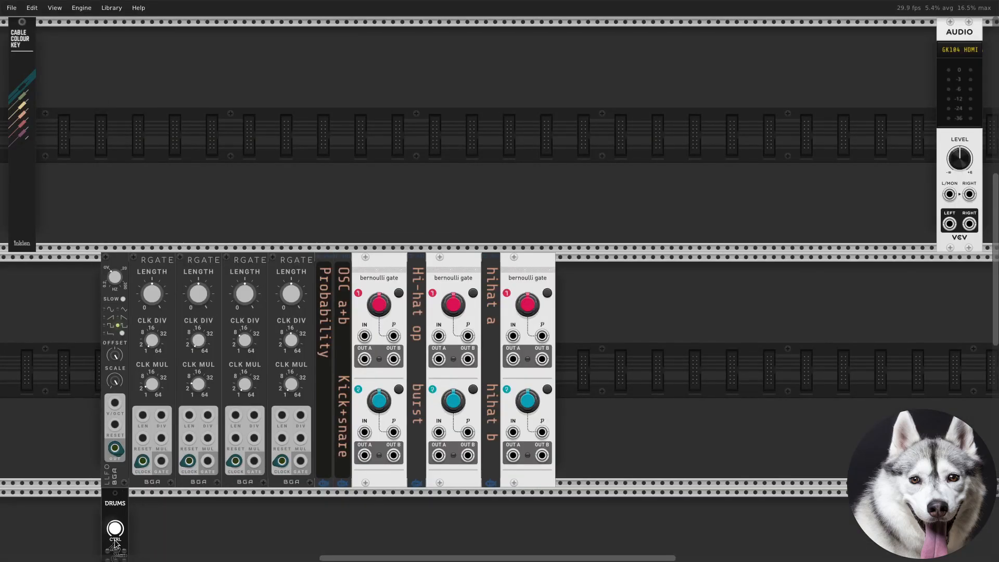
scroll(232, 524, "down", 4)
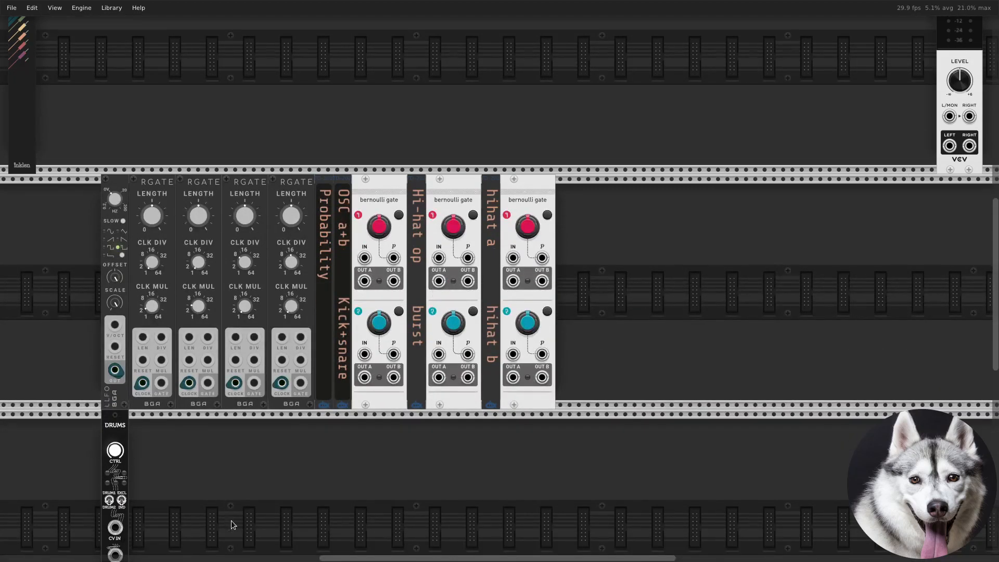
scroll(354, 374, "down", 1)
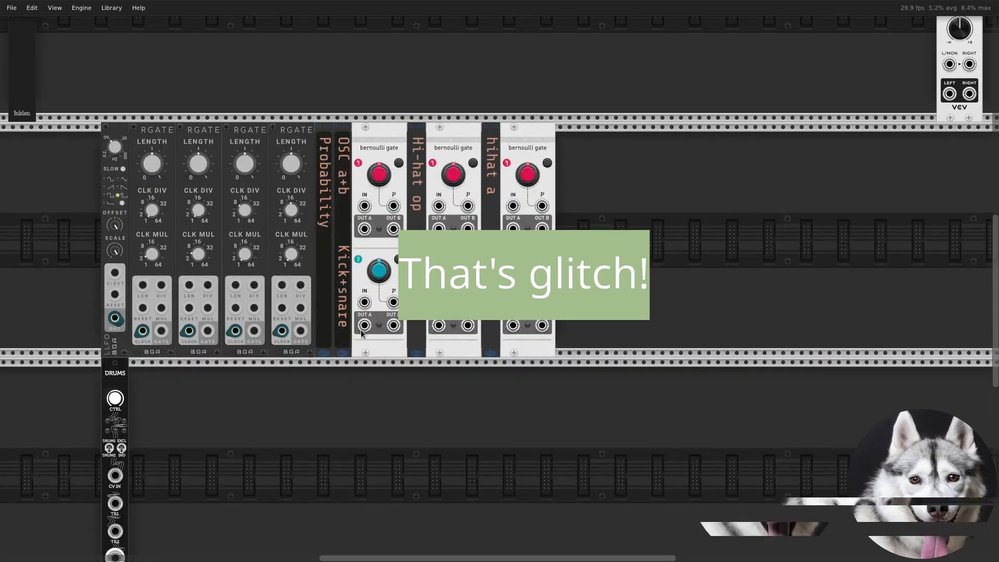
Patch the first Bernoulli gate's lower output A to the Drums module and the third gate's lower output A to the UMIX's first input
right_click(365, 328)
left_click_drag(390, 370, 120, 472)
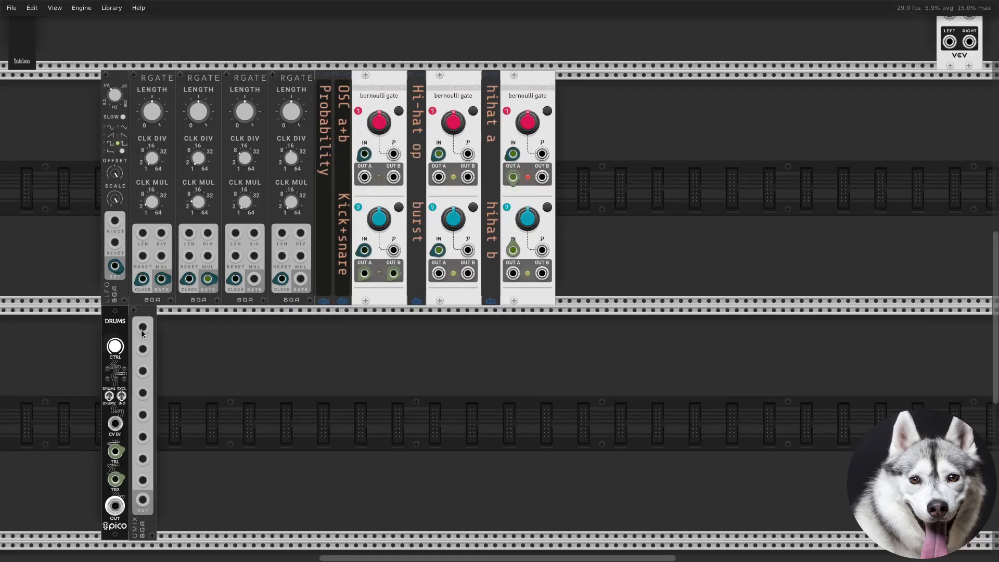
left_click_drag(513, 273, 143, 327)
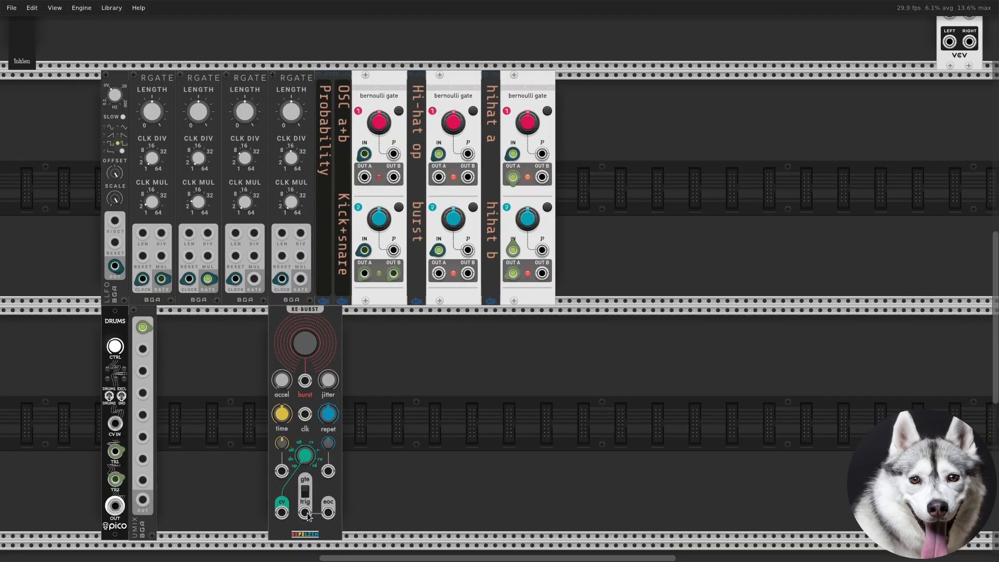
Patch the RE-BURST gate/trigger output to the UMIX module's second input with a new cable
right_click(307, 515)
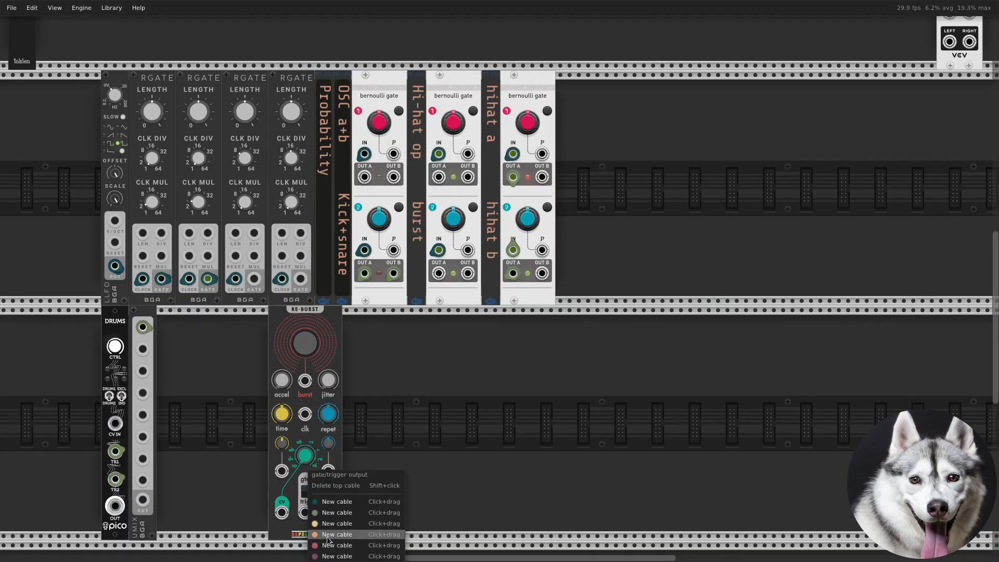
left_click(333, 523)
left_click(142, 349)
Patch the second RGATE's gate output to RE-BURST's clk input and the second Bernoulli gate's lower output A to its burst input
right_click(206, 277)
left_click(235, 319)
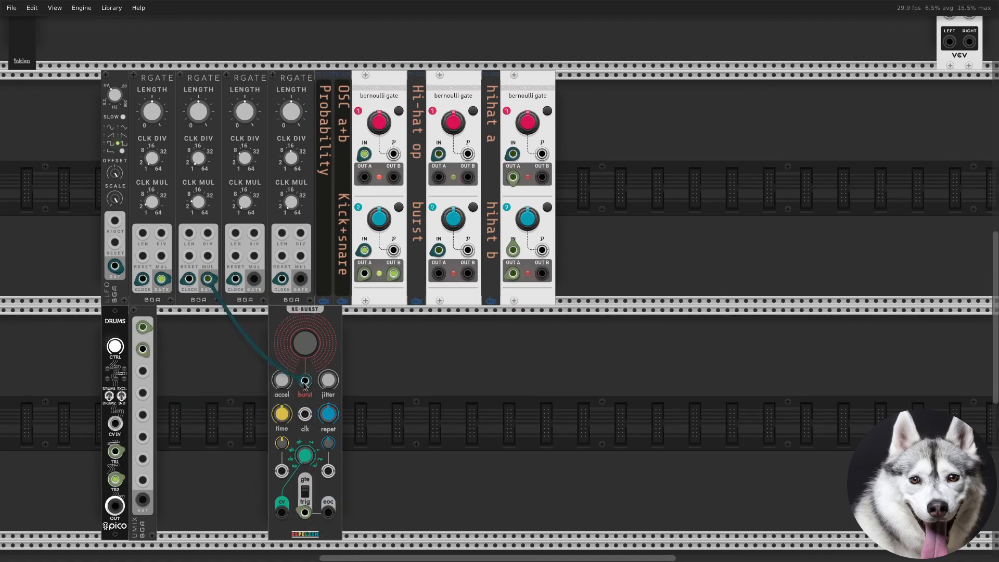
left_click(304, 414)
left_click_drag(438, 273, 305, 381)
Add the HORA Hi Hat module beside the UMIX in the third row
double_click(229, 433)
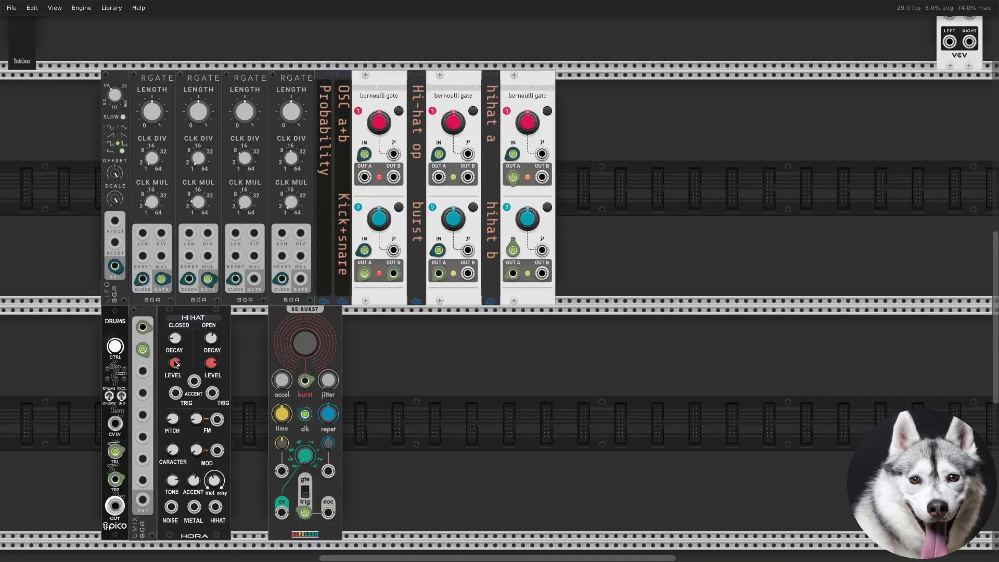
Patch the UMIX output to the Hi Hat's closed trigger and the second Bernoulli gate's upper output A to its open trigger
right_click(141, 502)
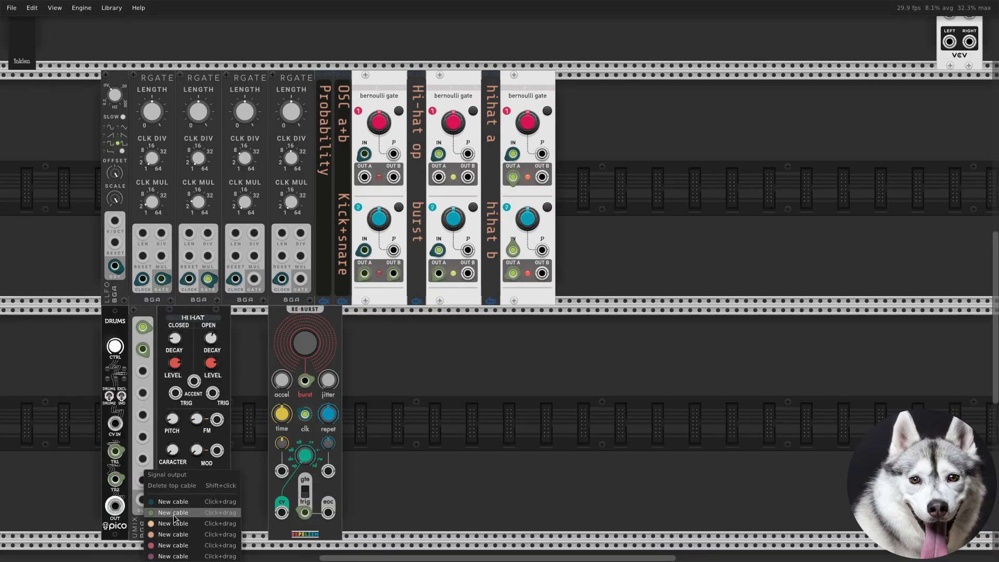
left_click_drag(174, 513, 175, 393)
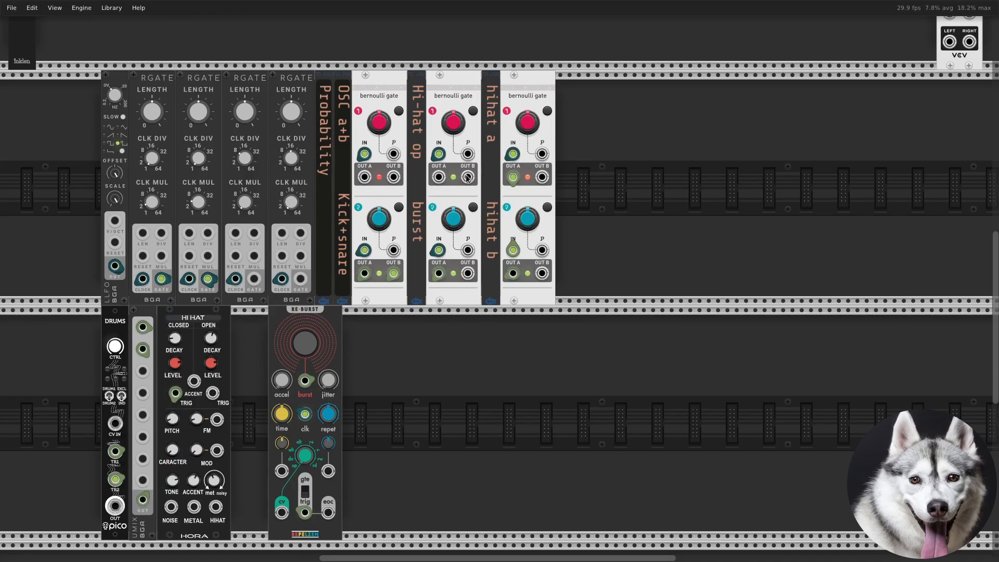
right_click(434, 177)
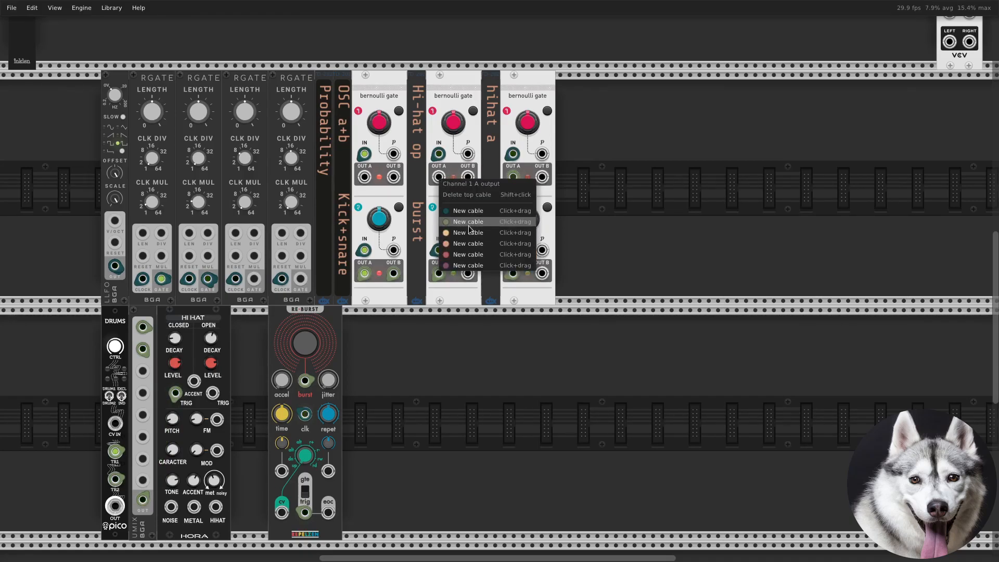
left_click_drag(469, 224, 213, 392)
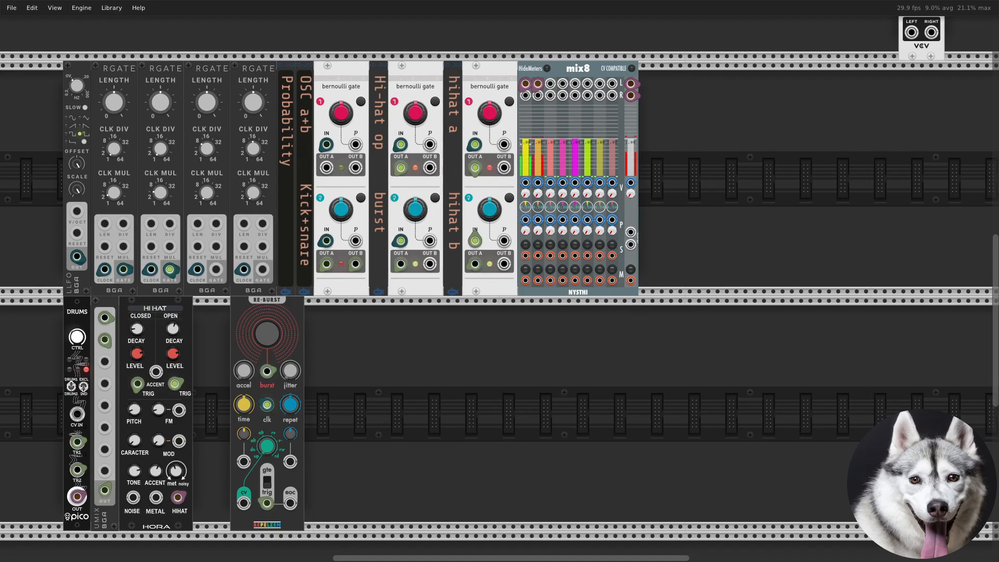
Set the LLFO clock's frequency to 2 Hz
right_click(74, 86)
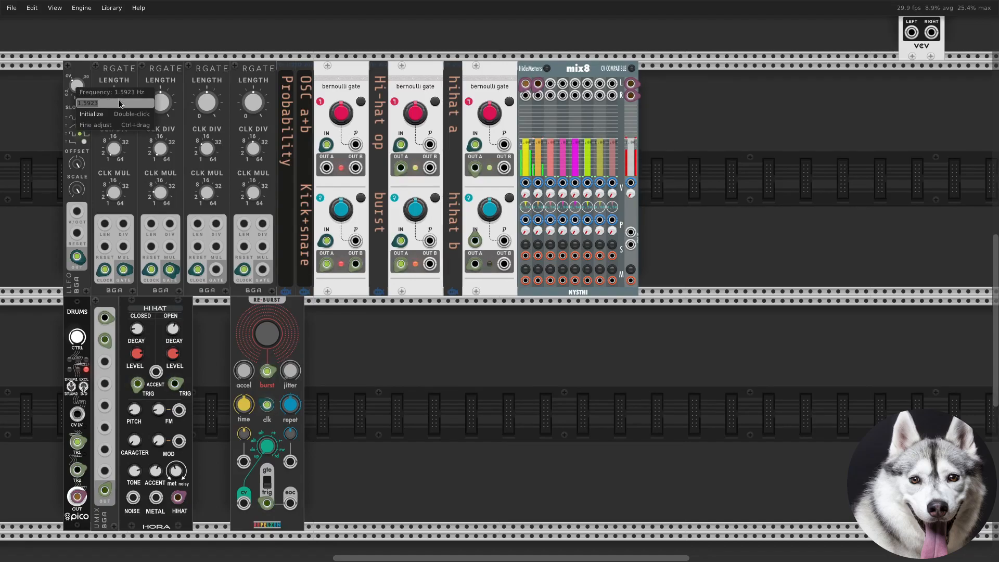
type("2")
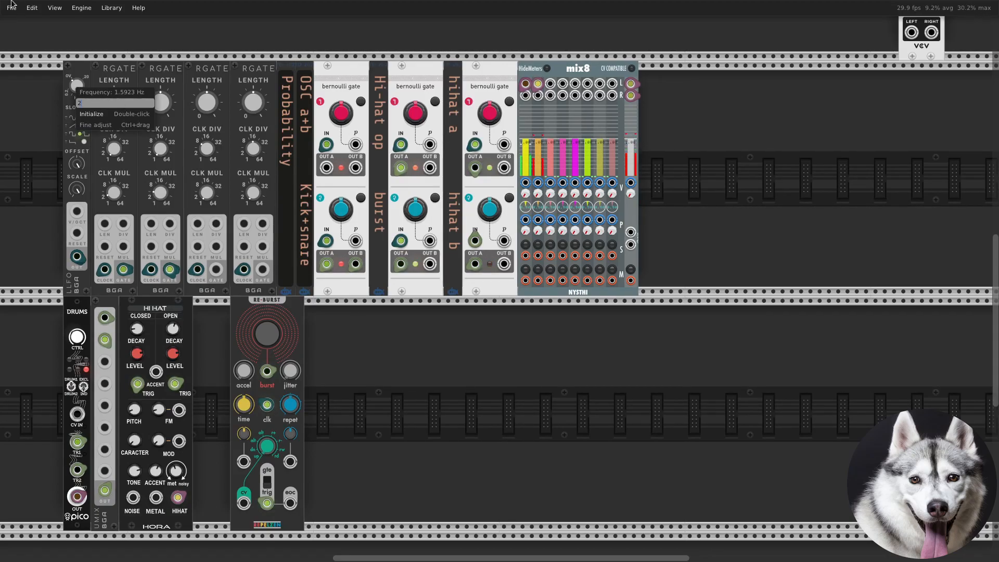
key("Return")
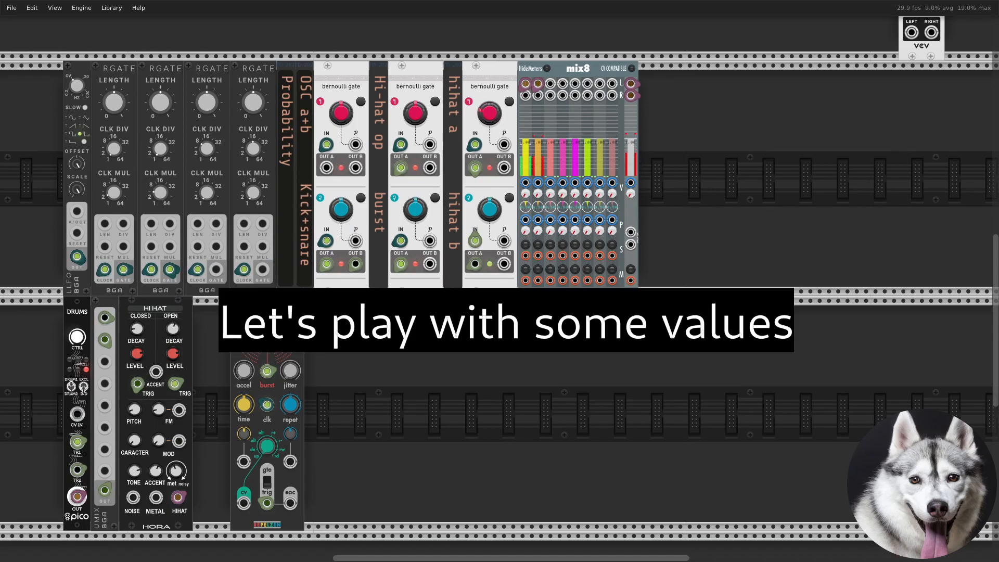
Adjust the third Bernoulli gate's lower and the second gate's upper probability, and mute the mix8 master channel
left_click_drag(489, 209, 489, 157)
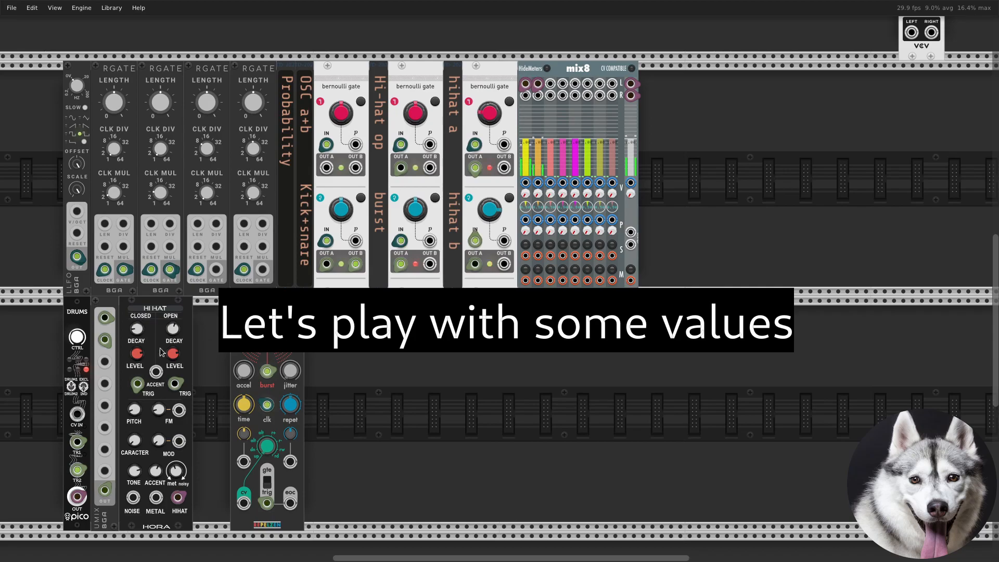
left_click_drag(272, 374, 268, 372)
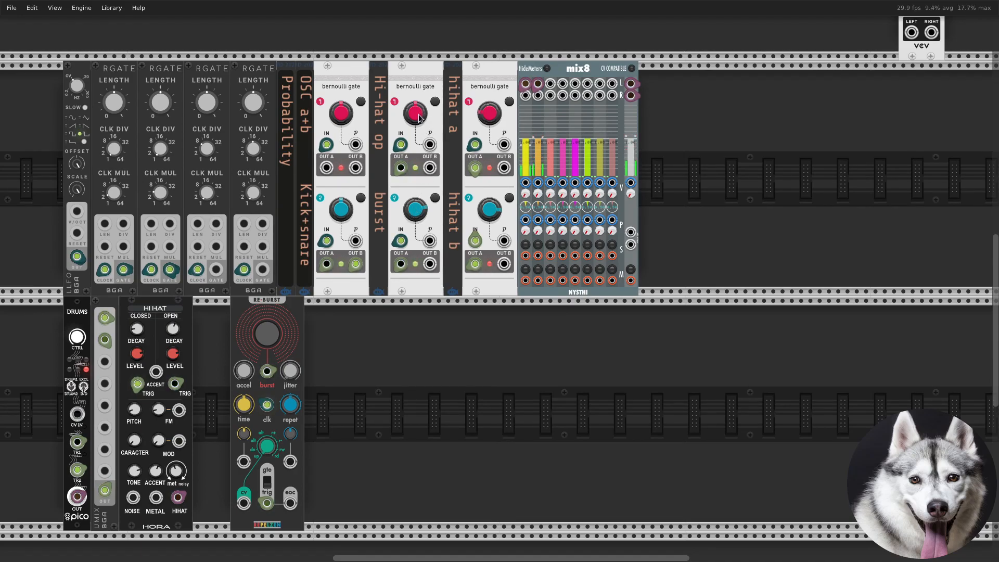
left_click_drag(418, 115, 416, 119)
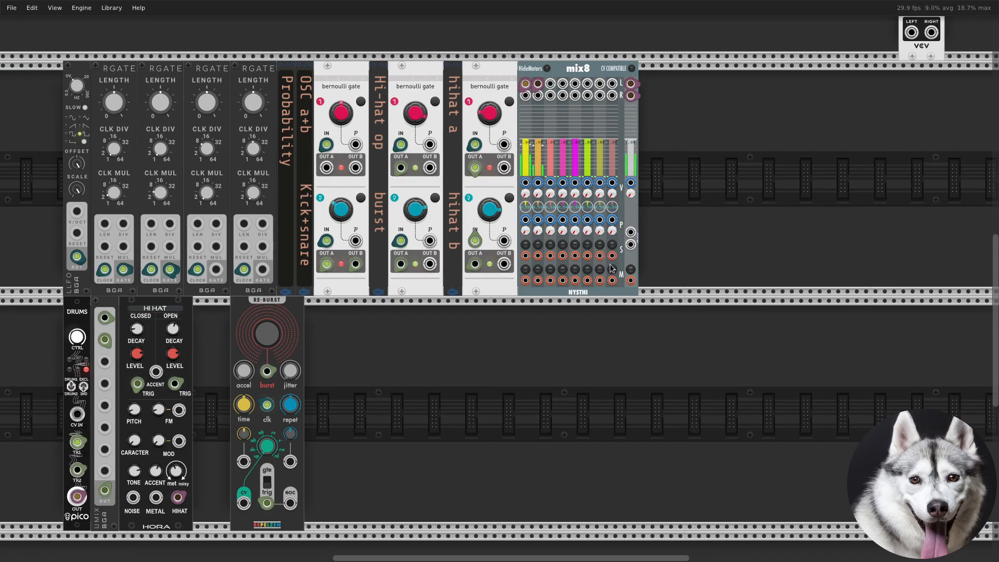
left_click(631, 270)
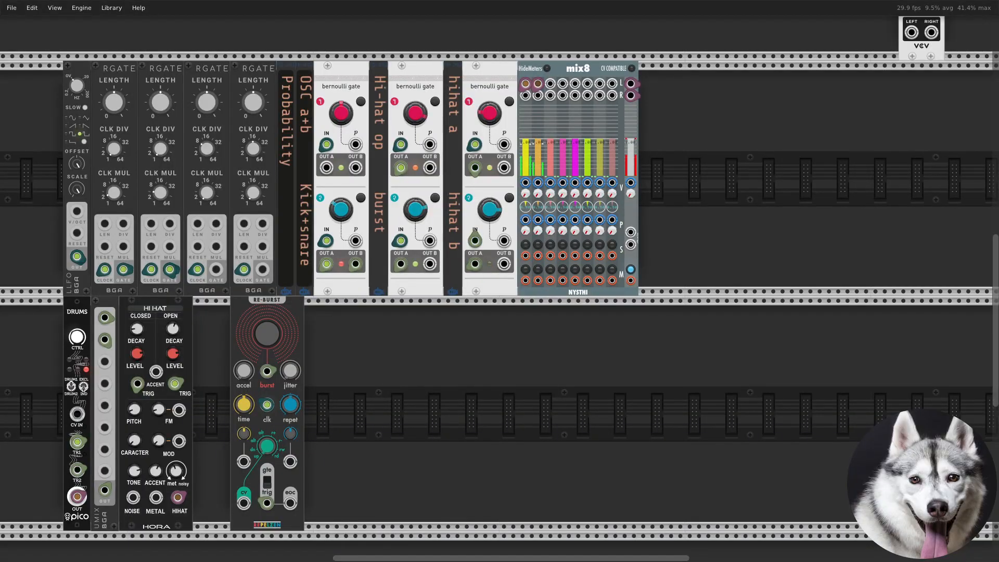
Add the Befaco Noise Plethora and S&H 8 modules to the third row below the mix8
right_click(658, 401)
type("noise pl")
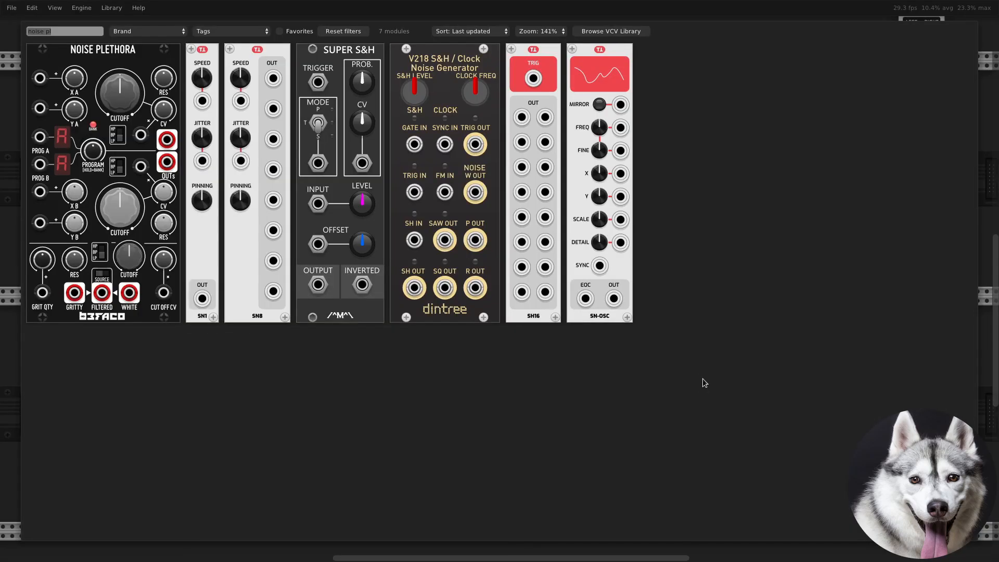
type("s&h")
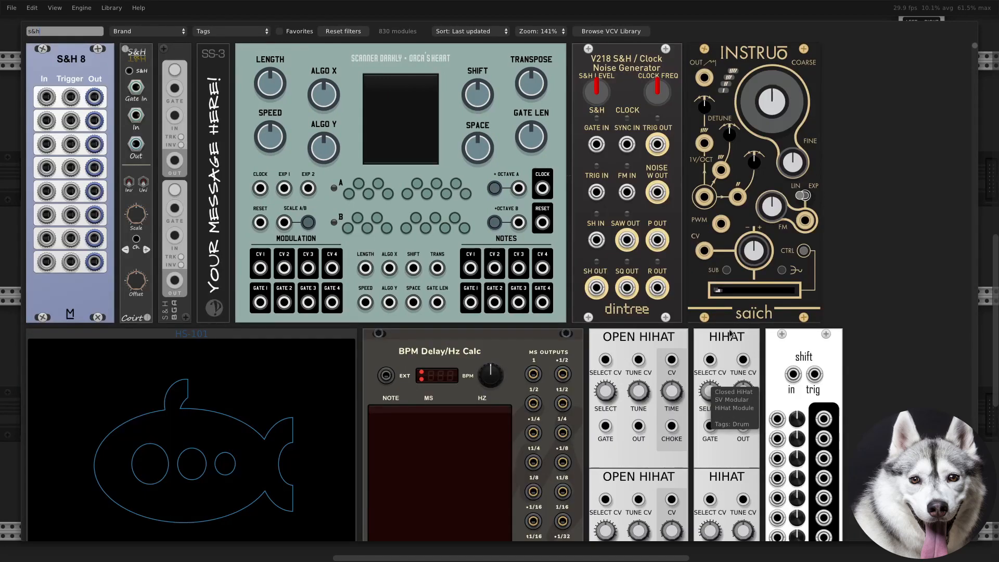
left_click(88, 57)
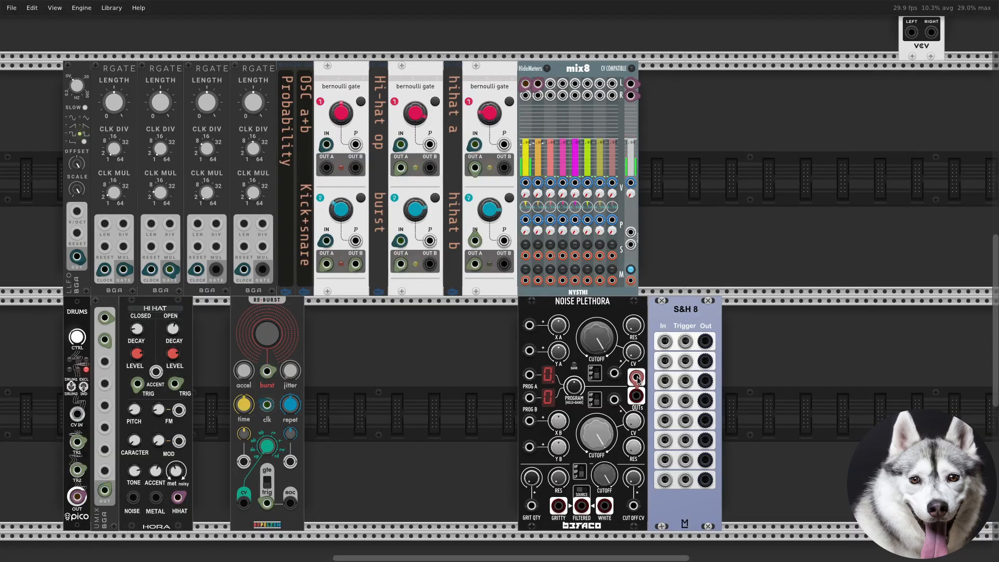
Patch both Noise Plethora outputs to the first two S&H 8 inputs and the first Bernoulli gate's upper outputs to their triggers
left_click_drag(637, 380, 663, 341)
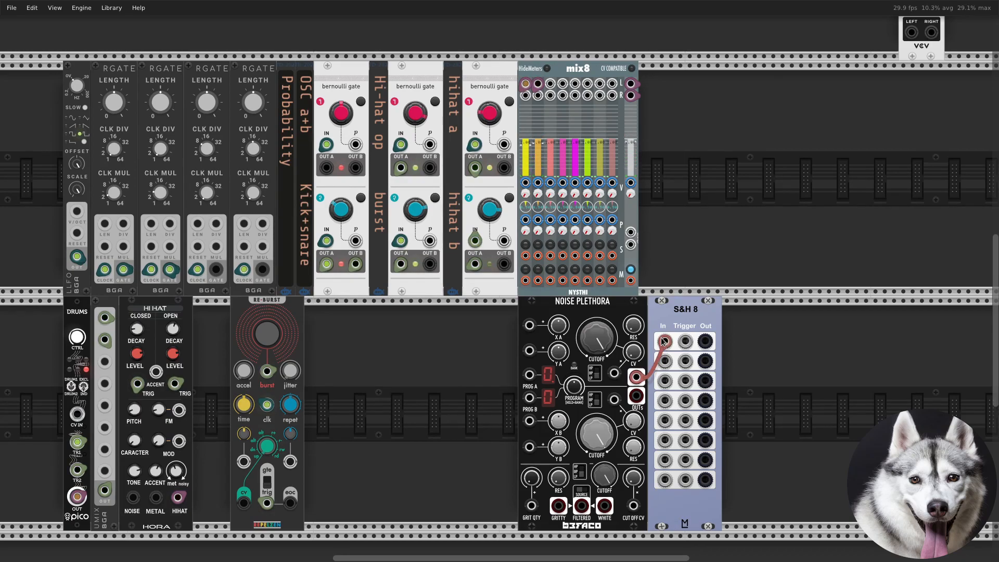
left_click_drag(635, 395, 665, 361)
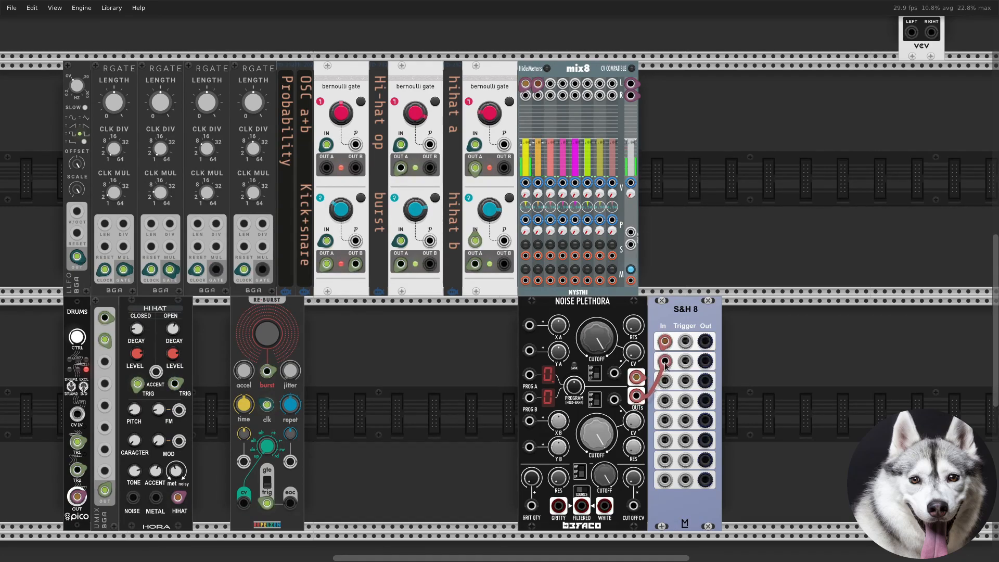
left_click_drag(326, 168, 684, 341)
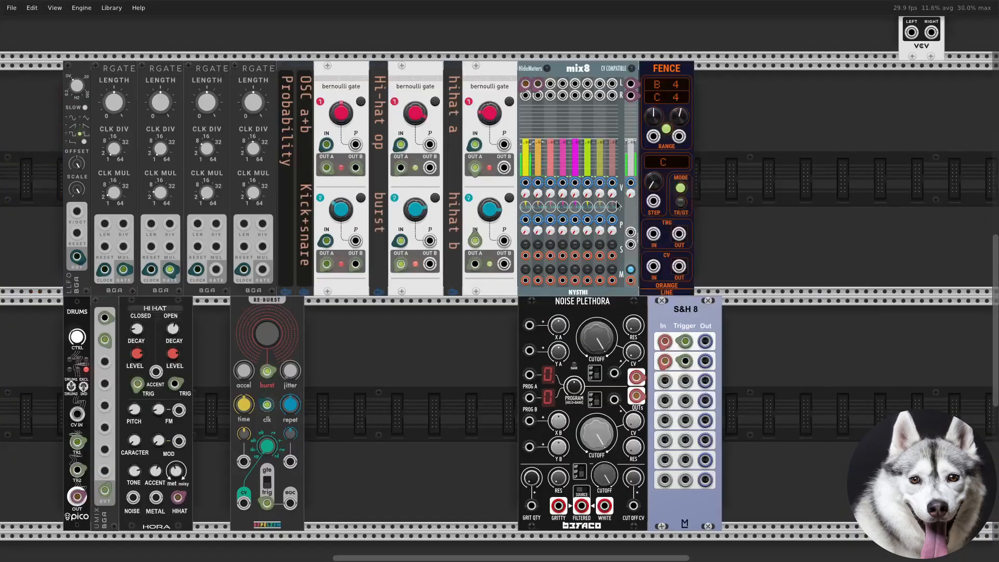
Move the FENCE module to the third row beyond S&H 8 and duplicate it twice
left_click_drag(645, 172, 784, 408)
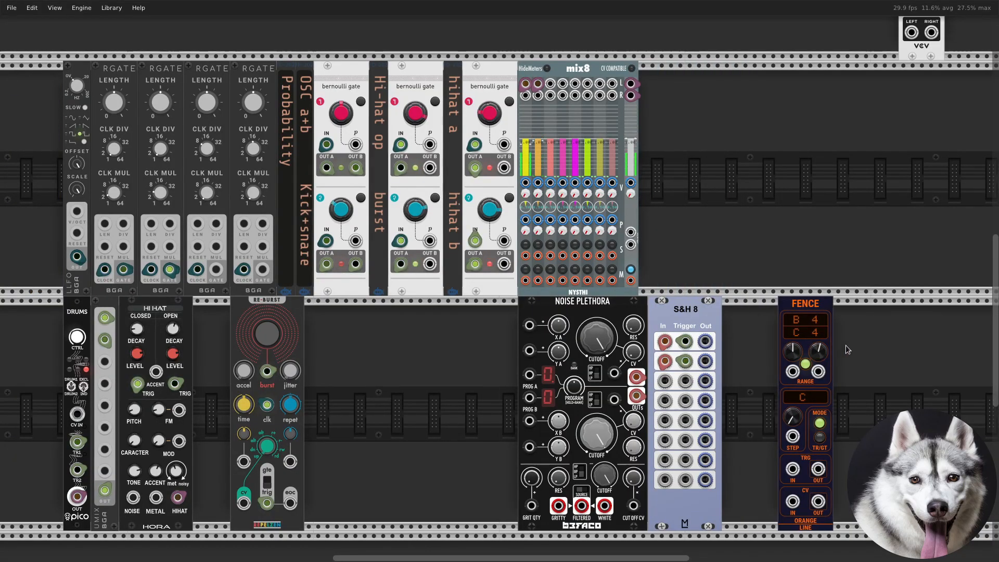
key("ctrl+d")
key("ctrl+d")
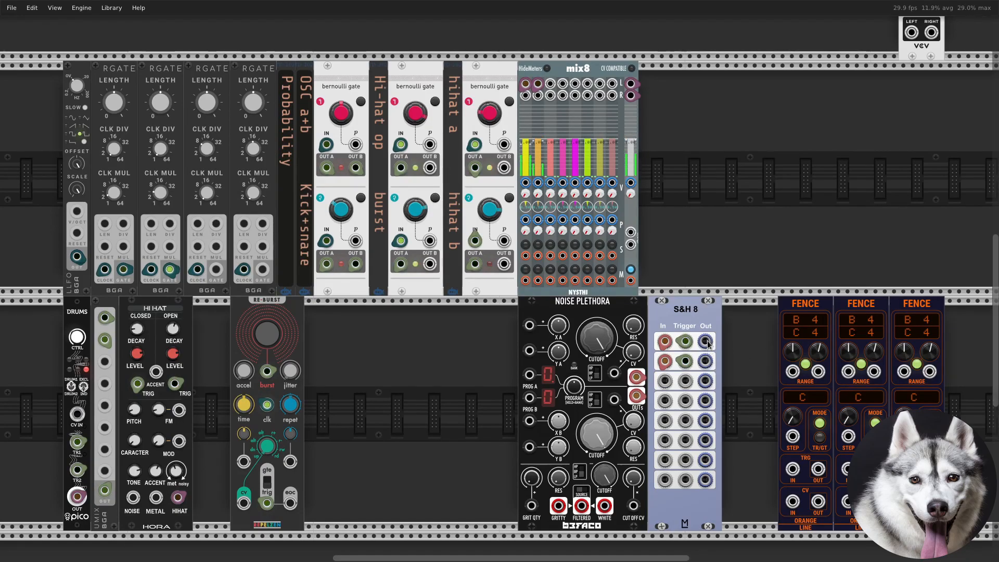
Patch the first two S&H 8 outputs to the CV inputs of the first and second FENCE modules
left_click_drag(708, 342, 792, 503)
left_click_drag(705, 360, 847, 500)
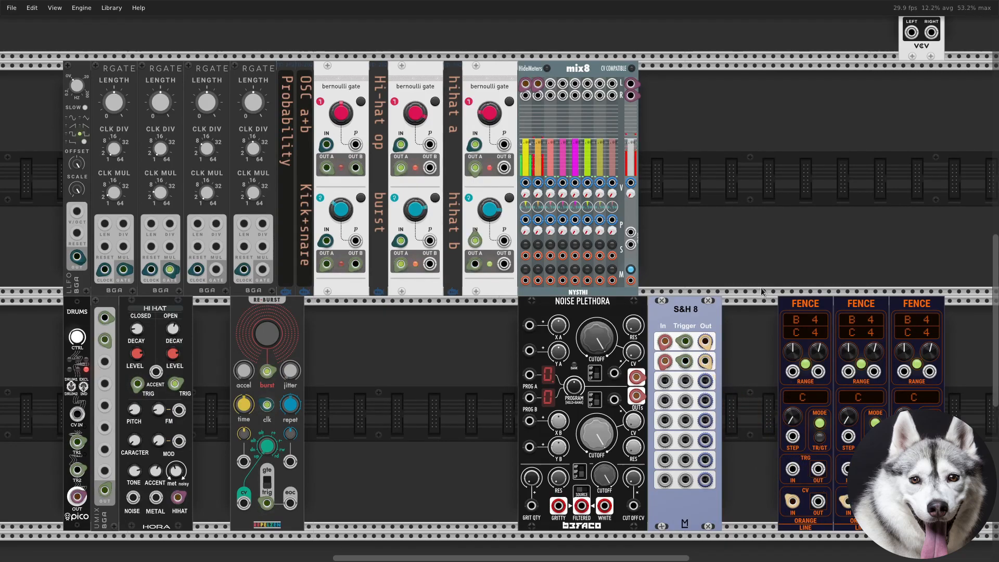
Add the Aaron Static ScaleCV module to the third row between RE-BURST and Noise Plethora, leaving room beside Noise Plethora
right_click(448, 434)
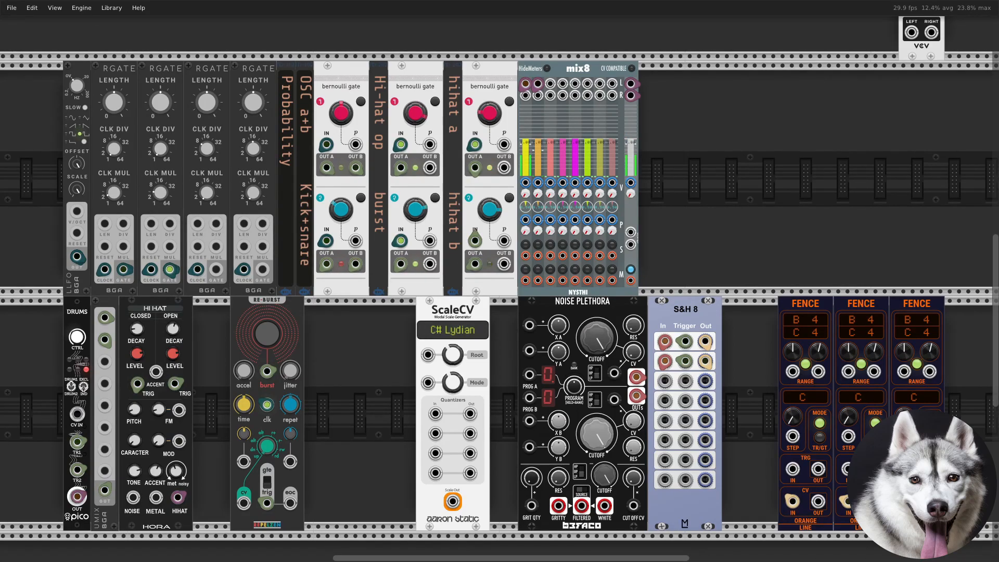
scroll(424, 306, "right", 2)
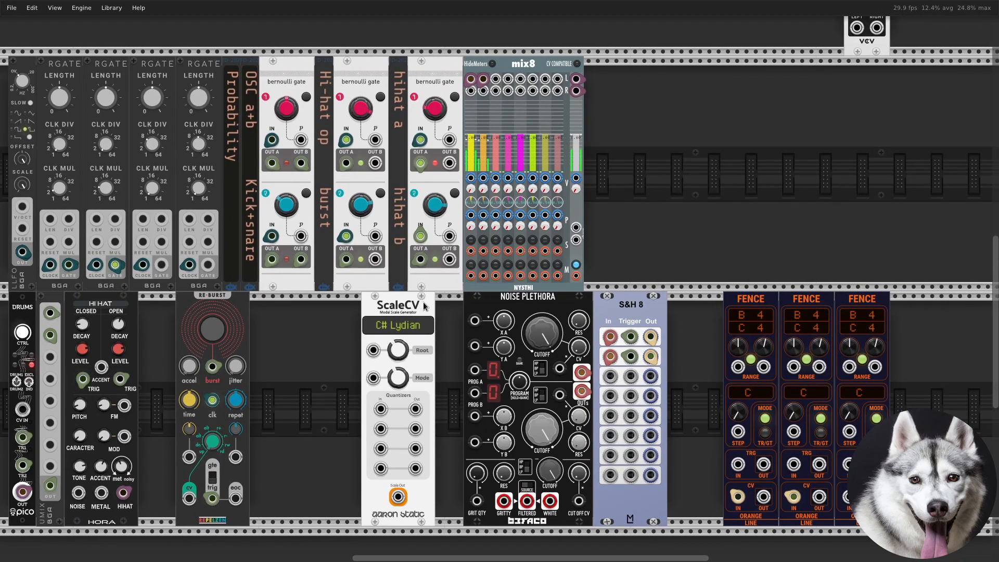
left_click_drag(424, 306, 377, 306)
Add the DiatonicCV module beside ScaleCV and patch ScaleCV's scale output to its scale input
right_click(419, 397)
type("diato")
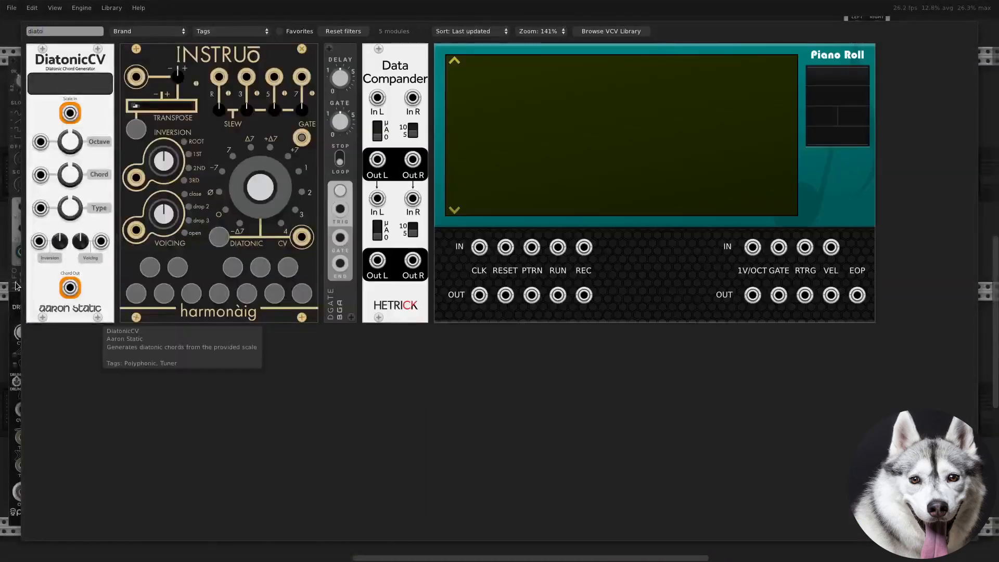
left_click(84, 249)
left_click_drag(335, 478, 398, 350)
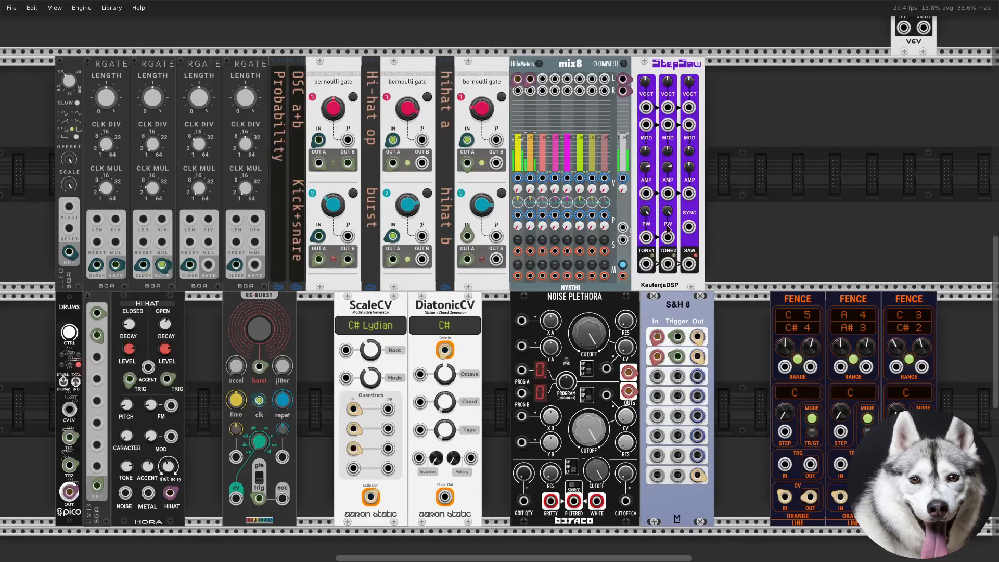
Move StepSaw slightly away from the mix8 and add a Bogaudio ADSR module beyond it in the same row
left_click_drag(668, 230, 695, 231)
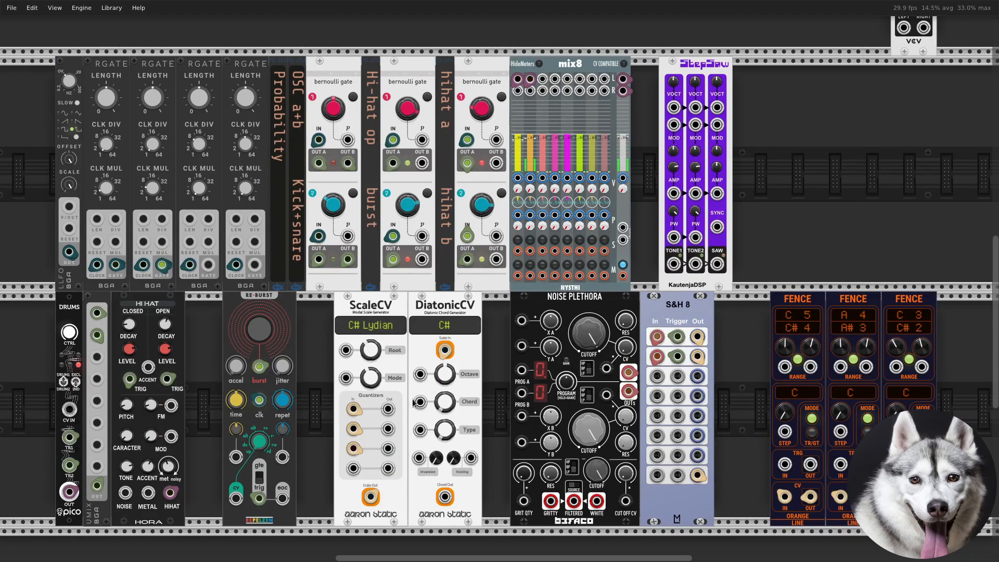
right_click(803, 154)
type("adsr bo")
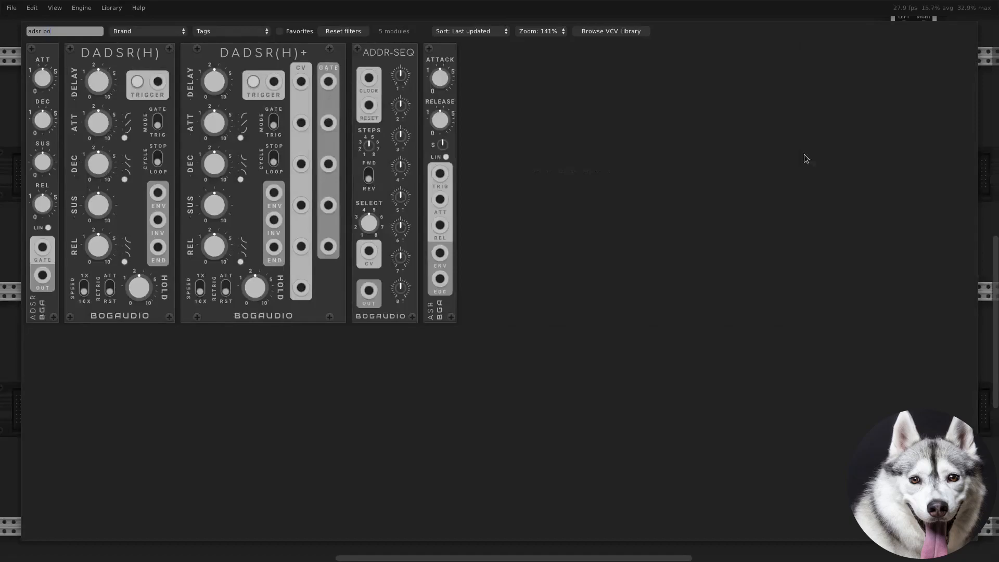
left_click_drag(35, 315, 782, 213)
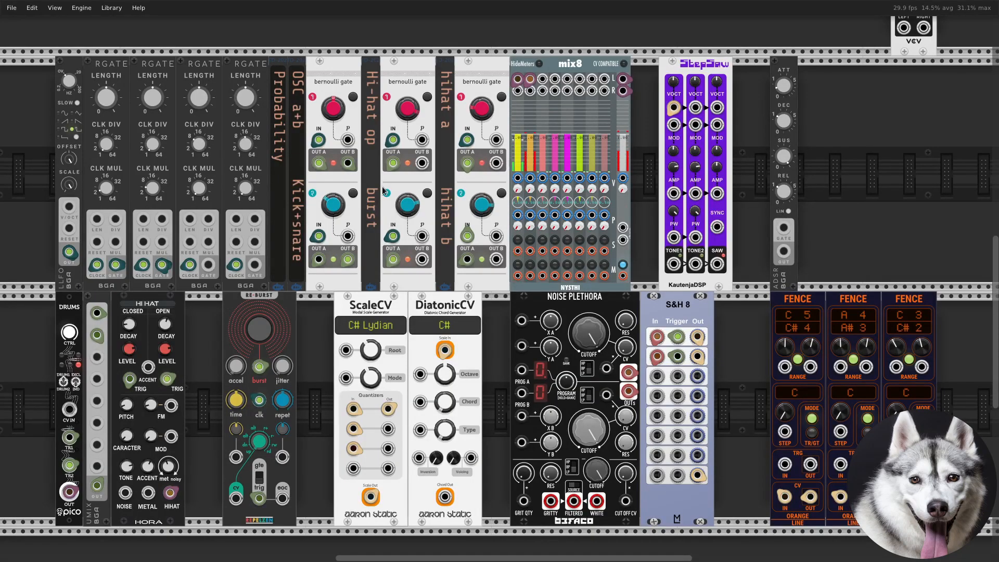
Patch the first Bernoulli gate's upper output A to the ADSR gate and the ADSR envelope output to StepSaw's first AMP input
right_click(320, 165)
left_click_drag(347, 209, 783, 227)
right_click(784, 258)
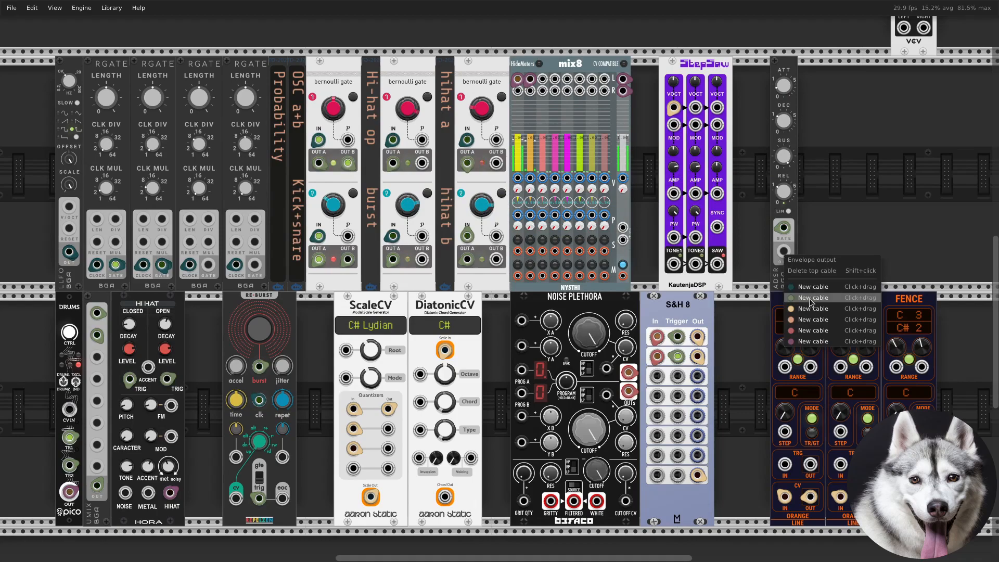
left_click_drag(809, 302, 673, 193)
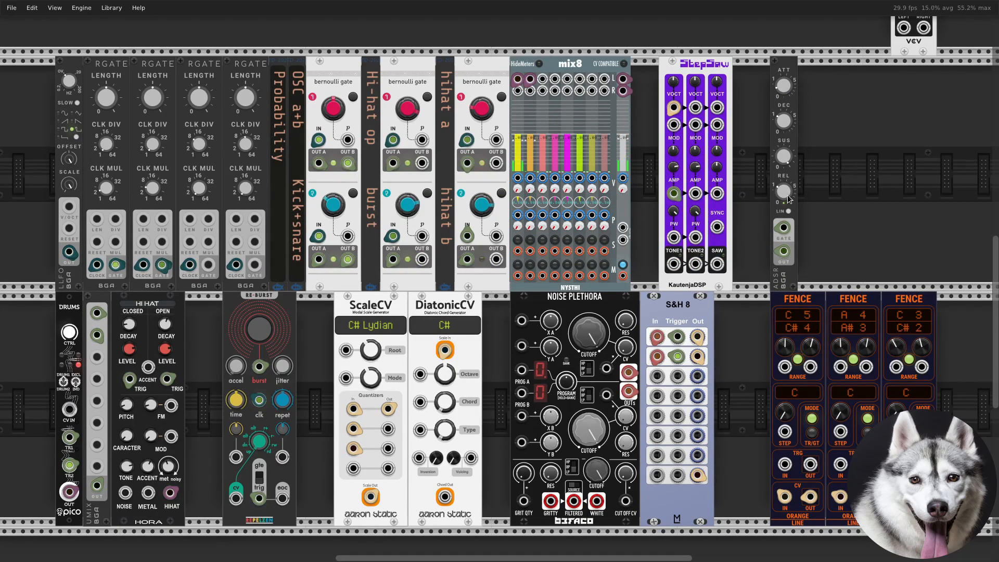
Add a second Bogaudio UMIX module beside the ADSR
right_click(825, 220)
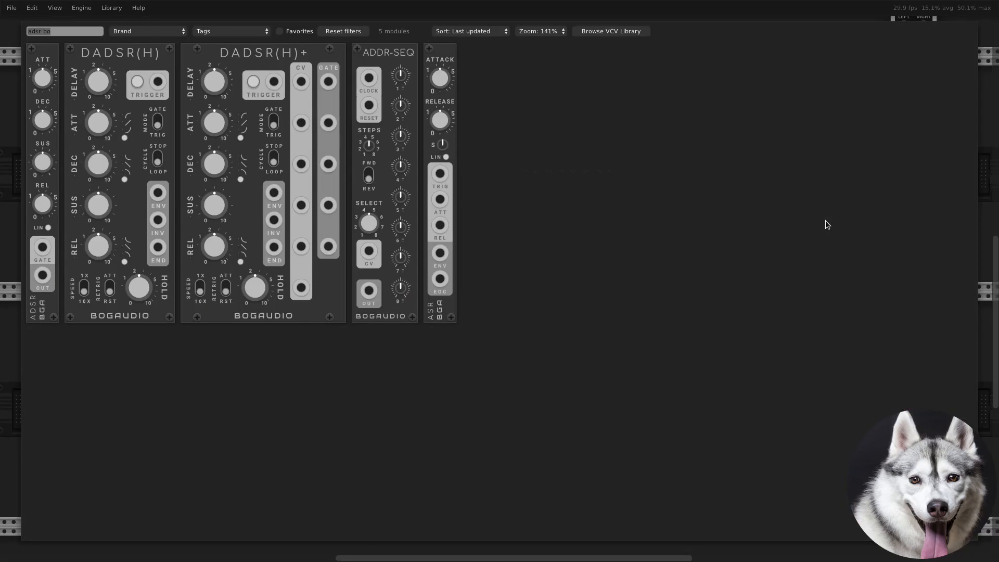
type("umix")
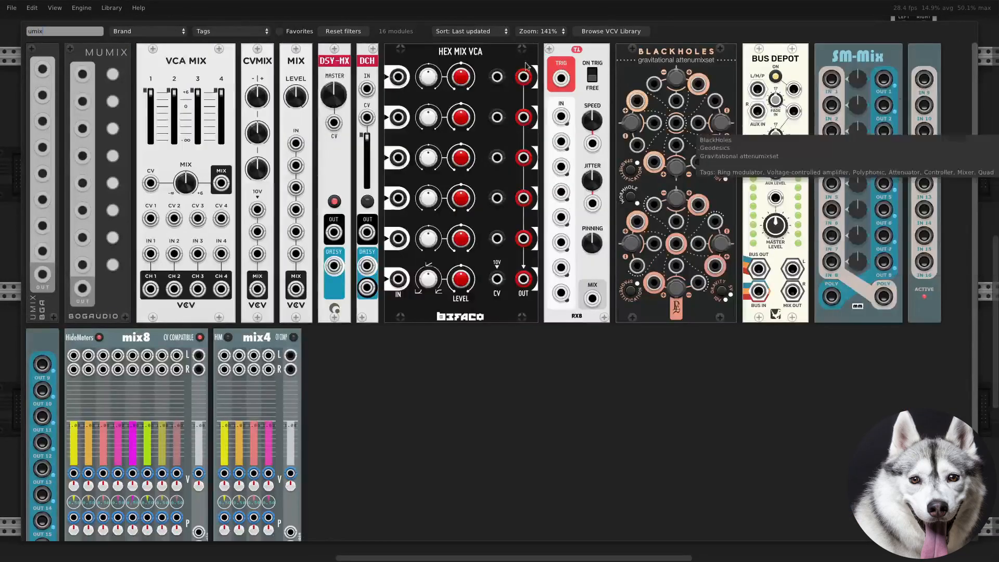
left_click_drag(37, 315, 772, 283)
Extend the ADSR envelope and quantized pitch signals to StepSaw's remaining AMP and VOCT inputs
left_click_drag(746, 251, 716, 193)
left_click_drag(674, 108, 695, 108)
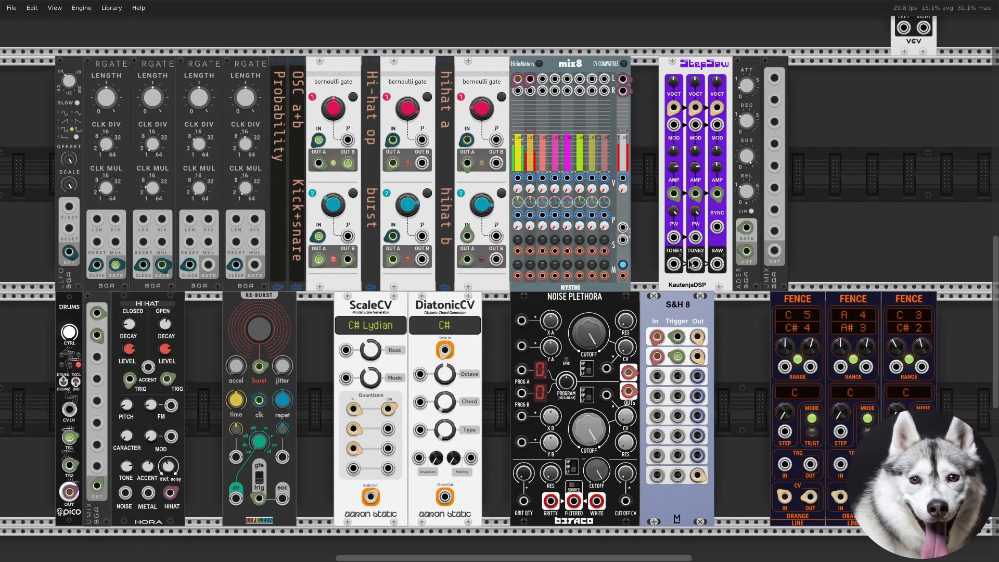
Patch StepSaw's TONE1, TONE2 and SAW outputs to the new UMIX, then its output to mix8's third channel, with the master unmuted
left_click_drag(672, 266, 774, 100)
left_click_drag(717, 264, 774, 121)
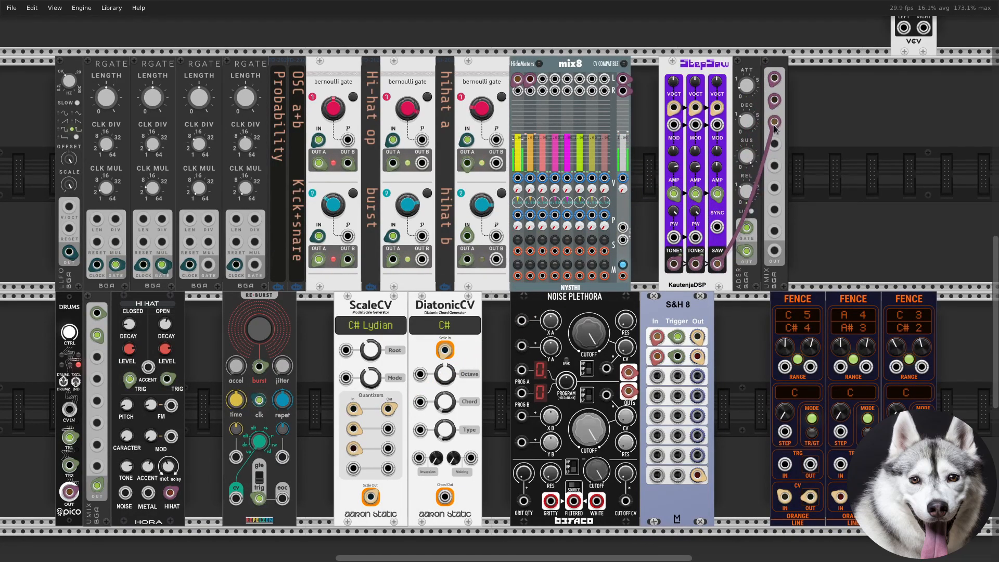
left_click_drag(774, 251, 623, 269)
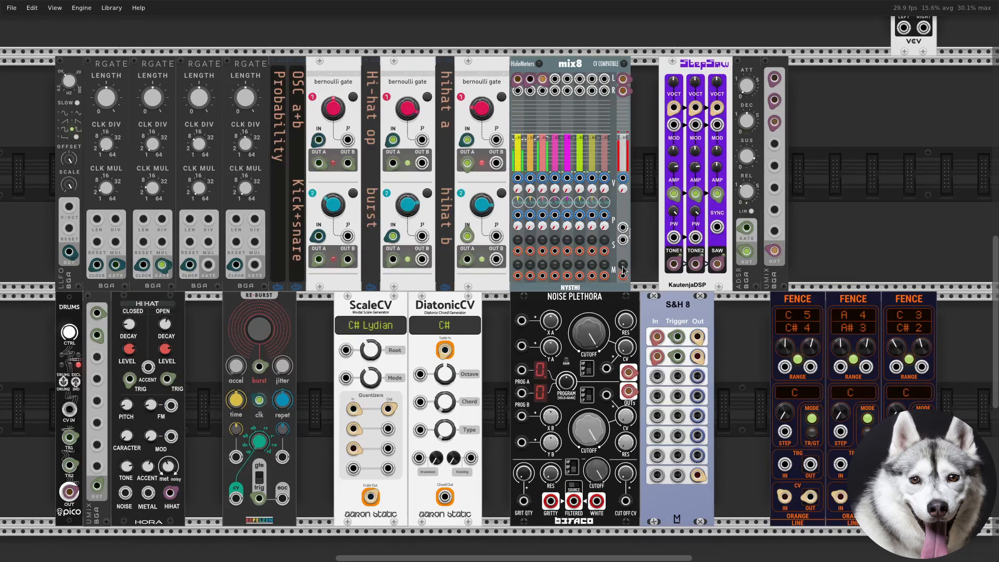
Add a Mini Boss module beside the UMIX and patch the first Bernoulli gate's upper output B to its GATE input
right_click(862, 213)
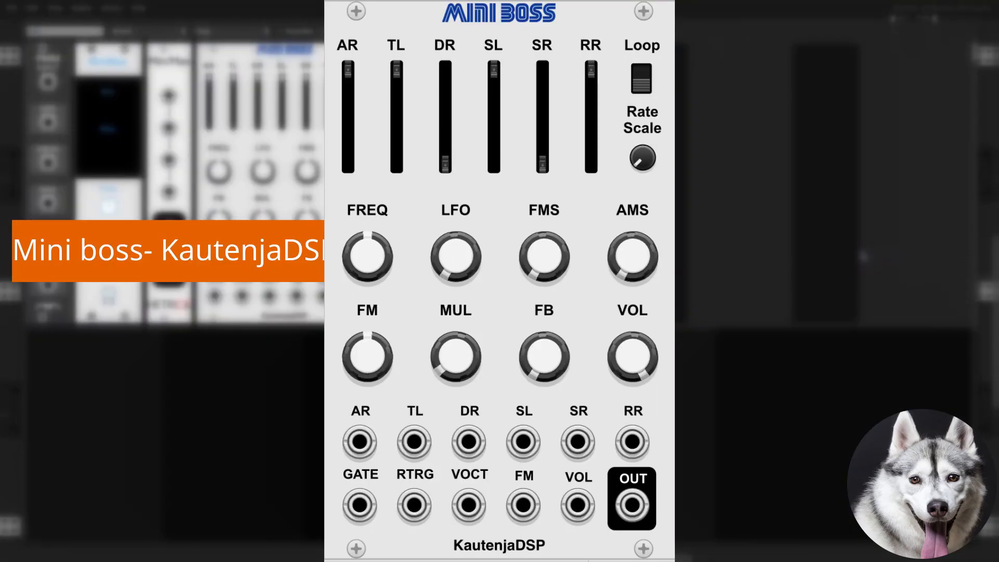
left_click_drag(162, 70, 862, 172)
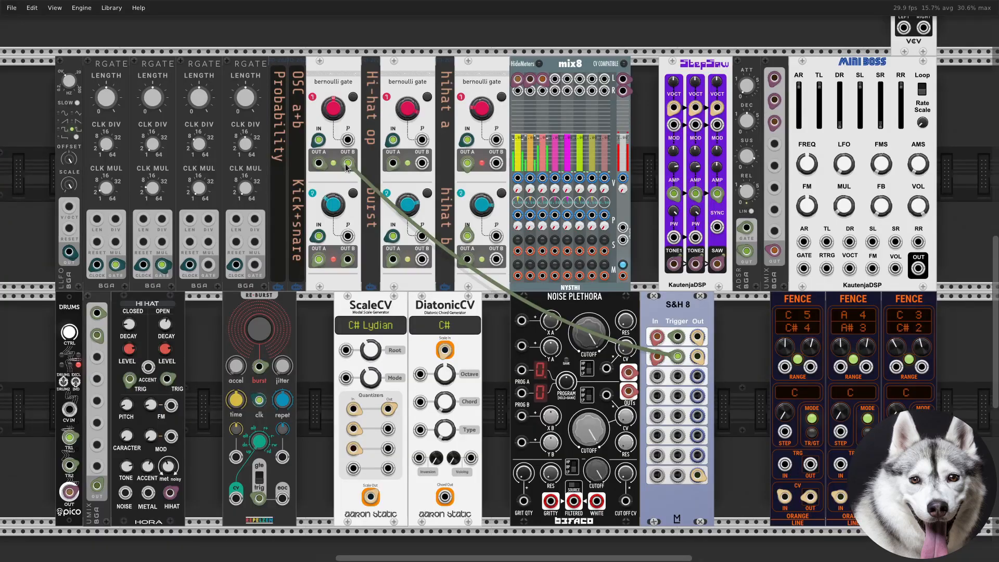
right_click(345, 173)
left_click(373, 207)
left_click_drag(757, 238, 803, 268)
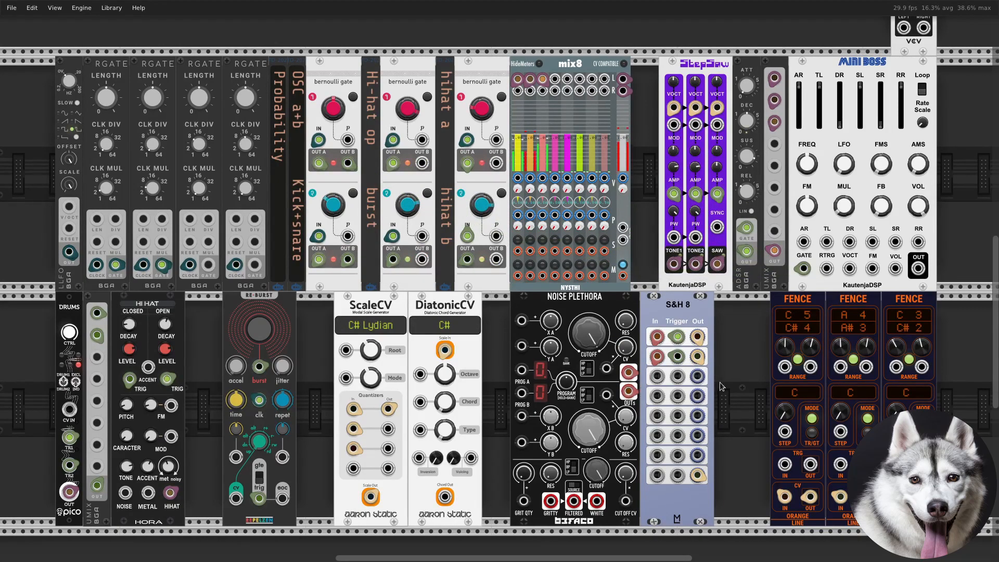
Patch ScaleCV's second quantizer output to Mini Boss's VOCT input and Mini Boss's OUT to mix8's fourth channel
right_click(388, 428)
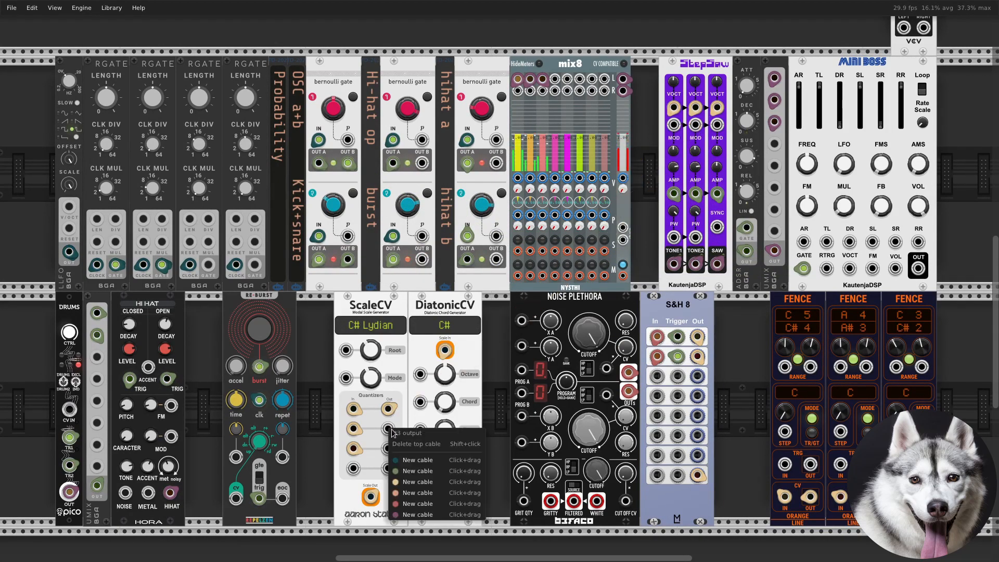
left_click_drag(388, 429, 849, 268)
left_click_drag(921, 269, 555, 80)
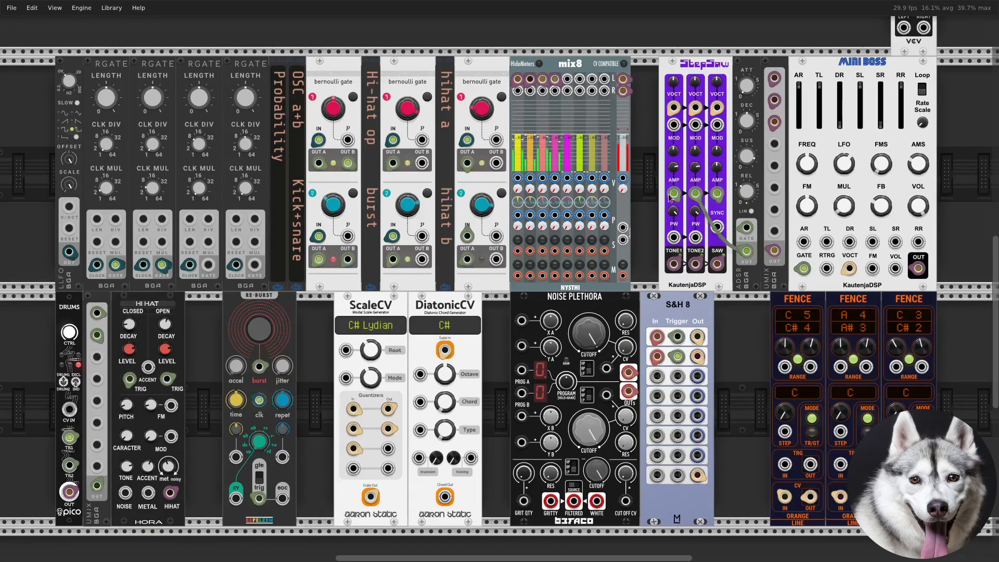
left_click(555, 240)
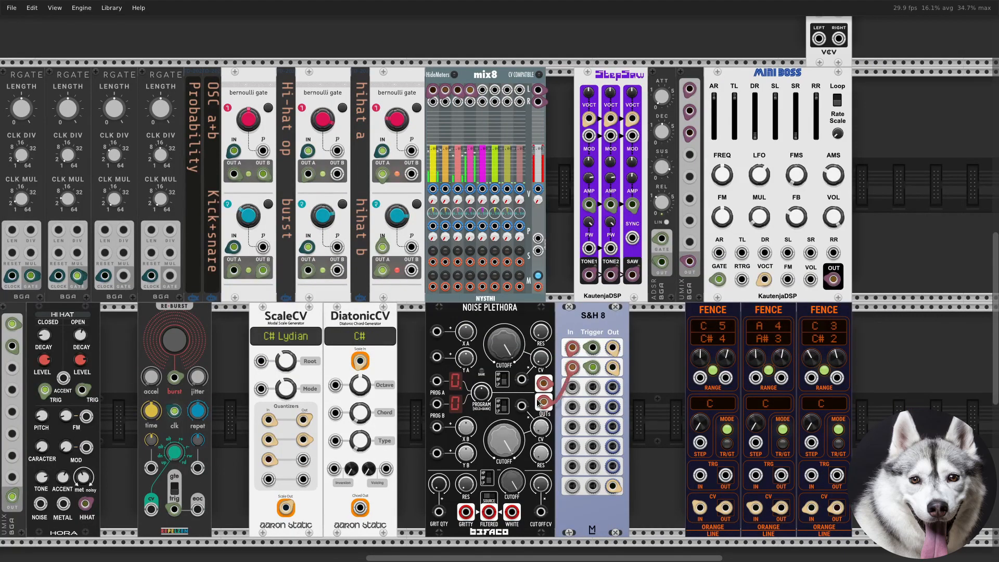
Patch Noise Plethora's B output to S&H 8's eighth input and the first Bernoulli module's lower output A to the eighth trigger
key("2")
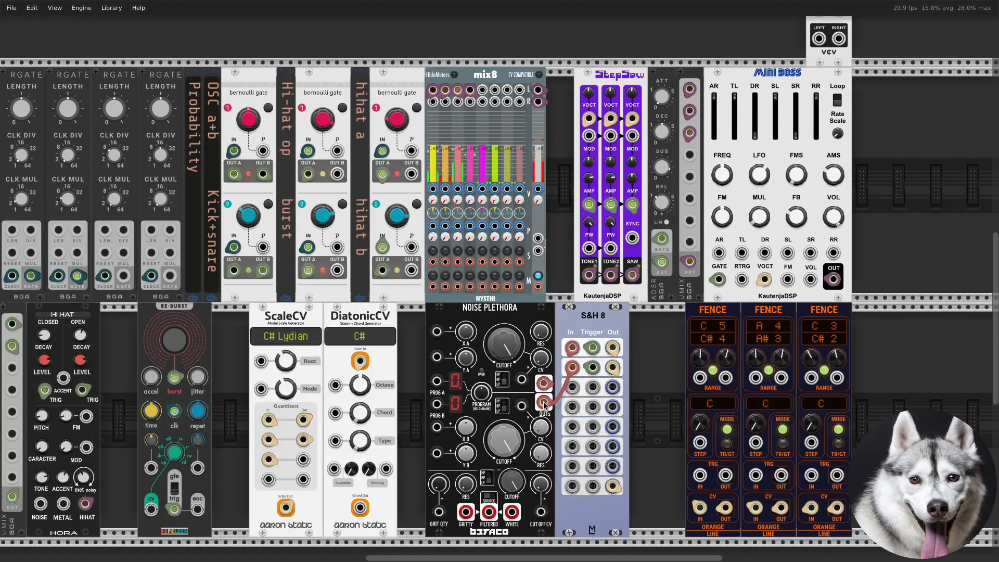
right_click(545, 404)
left_click_drag(568, 469, 573, 389)
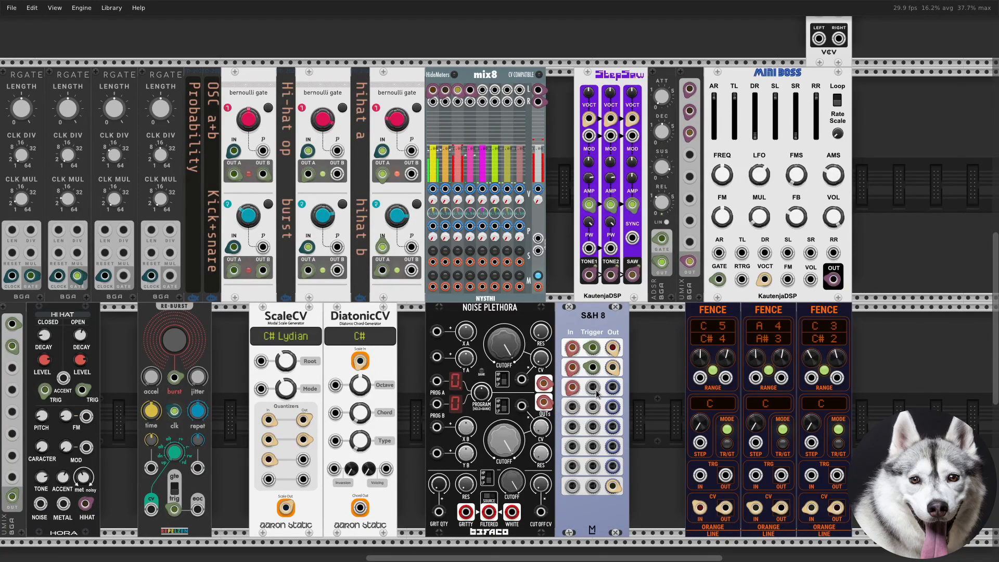
left_click_drag(572, 387, 572, 486)
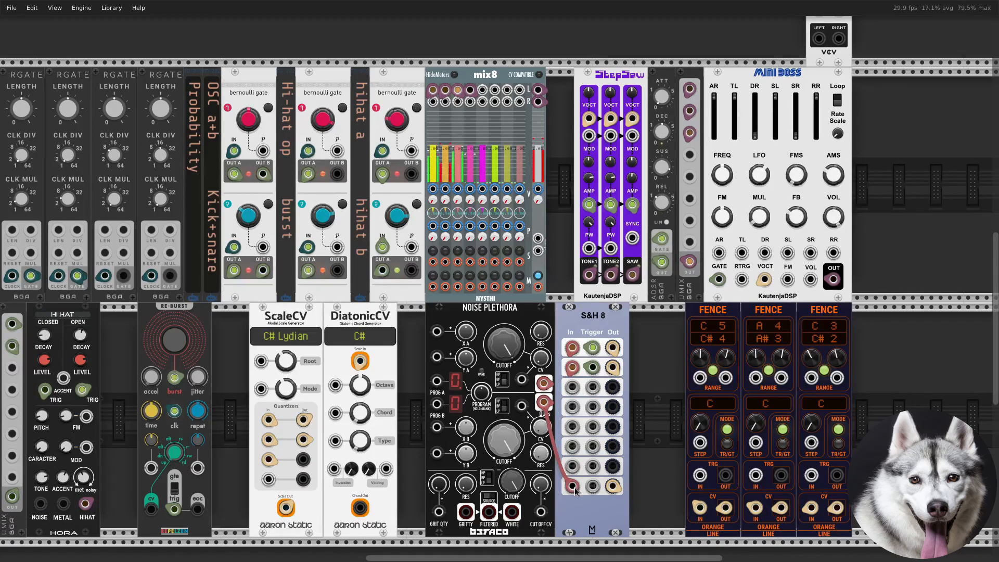
right_click(235, 271)
left_click_drag(255, 315, 598, 488)
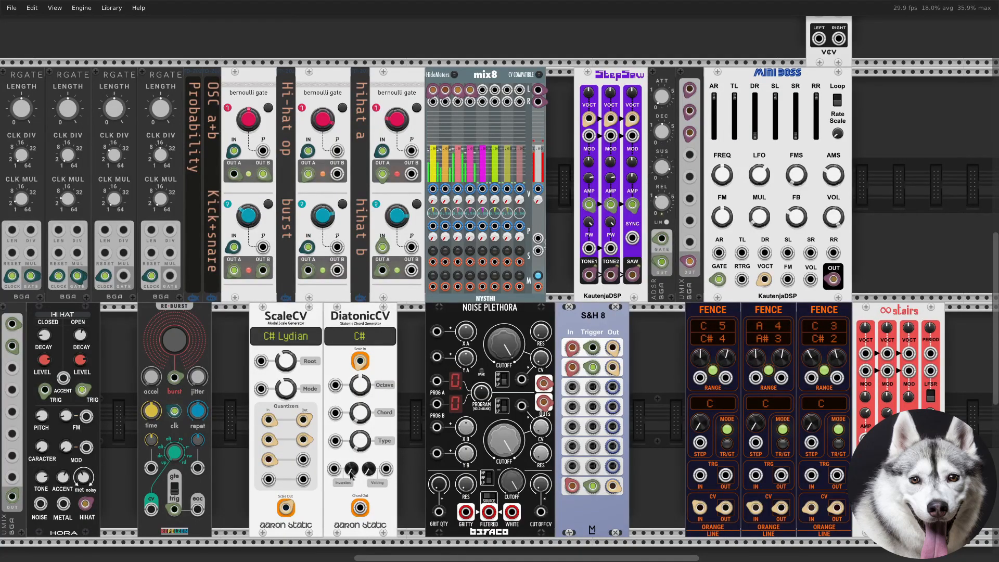
Patch ScaleCV's third quantizer output to the ∞stairs VOCT inputs and add a UMIX module beside ∞stairs
left_click_drag(303, 460, 864, 355)
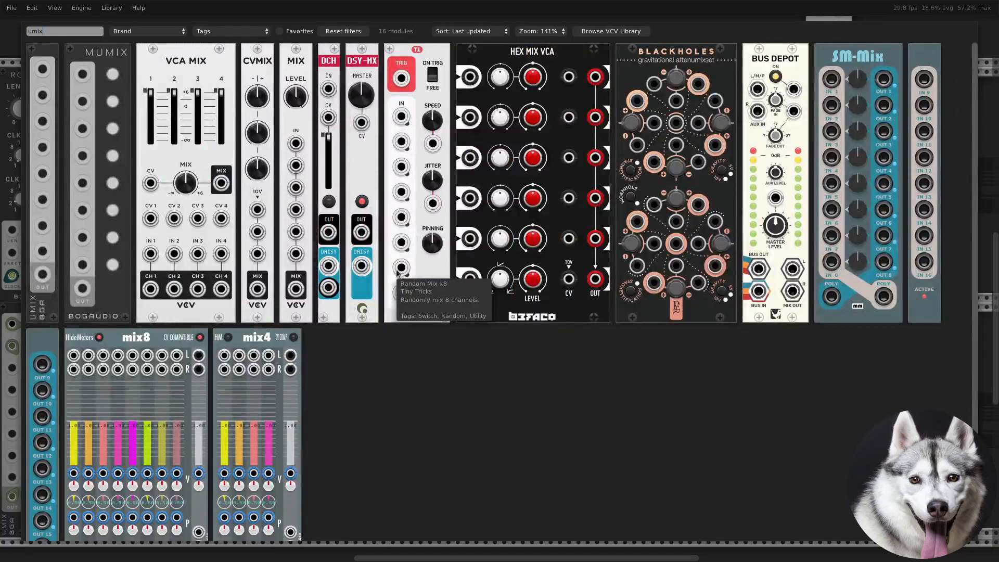
left_click_drag(39, 306, 958, 419)
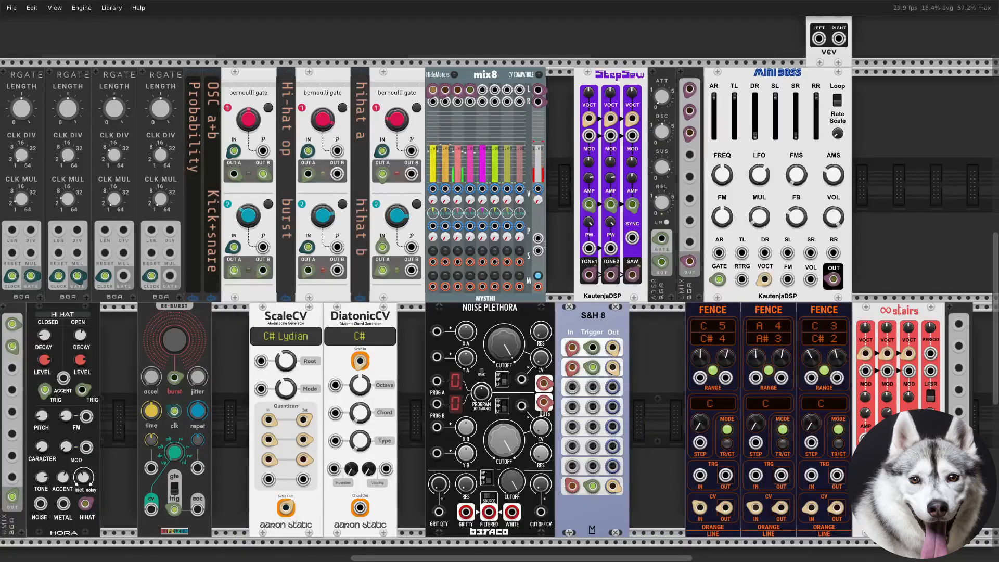
Move ∞stairs and its UMIX away from the FENCE modules and patch the TONE1, TONE2 and TRNGL outputs to the UMIX
left_click_drag(825, 318, 770, 317)
left_click_drag(890, 314, 802, 315)
left_click_drag(708, 515, 801, 329)
left_click_drag(731, 515, 801, 373)
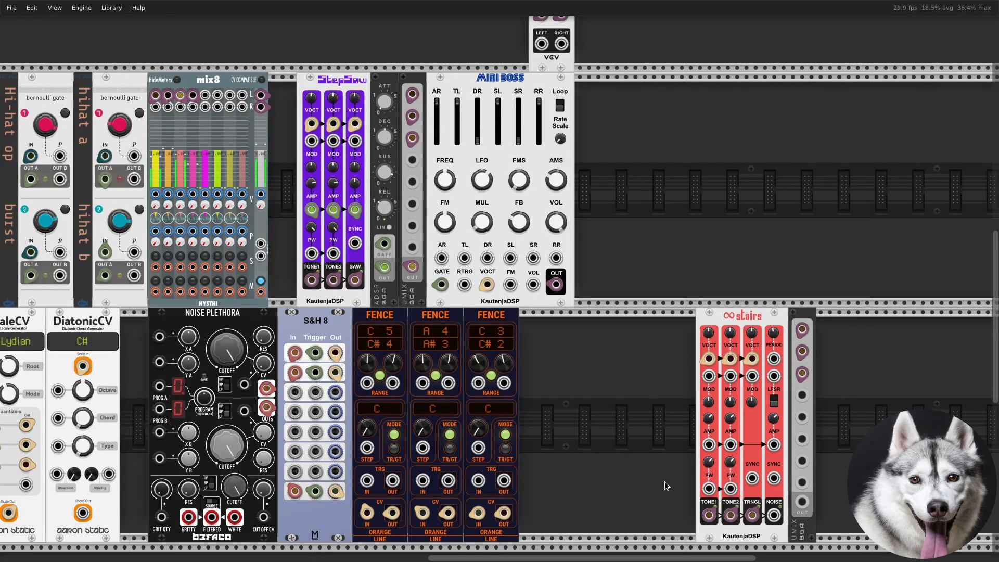
Add a cèis envelope beside ∞stairs, patch the Bernoulli gate signal to it and its CV OUT to the ∞stairs AMP inputs
right_click(666, 482)
type("ceis")
left_click(73, 58)
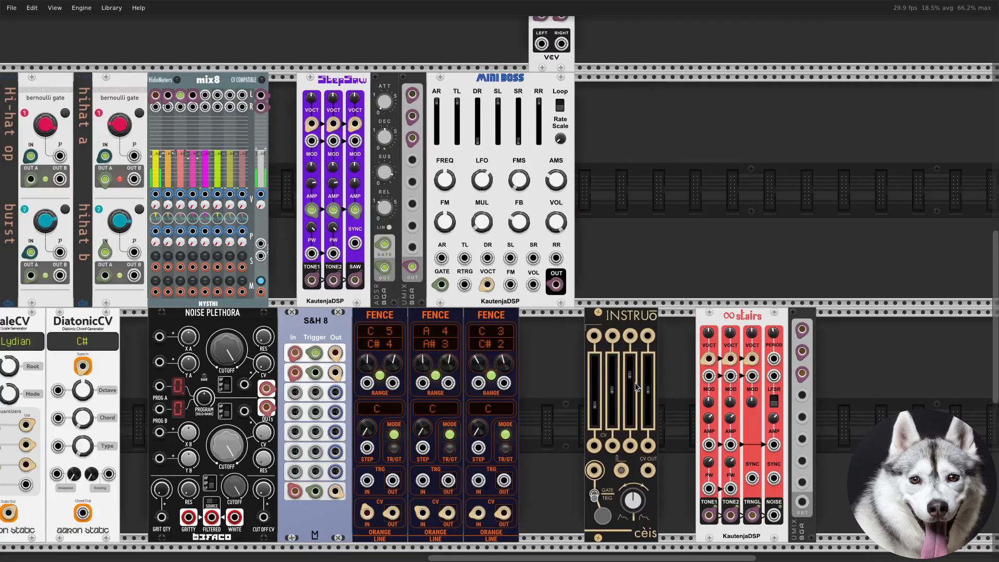
left_click_drag(316, 492, 730, 445)
Patch the ∞stairs UMIX output to mix8's fifth channel, then toggle the master mute and audition that channel in solo
left_click_drag(801, 501, 202, 272)
left_click(261, 282)
left_click(206, 256)
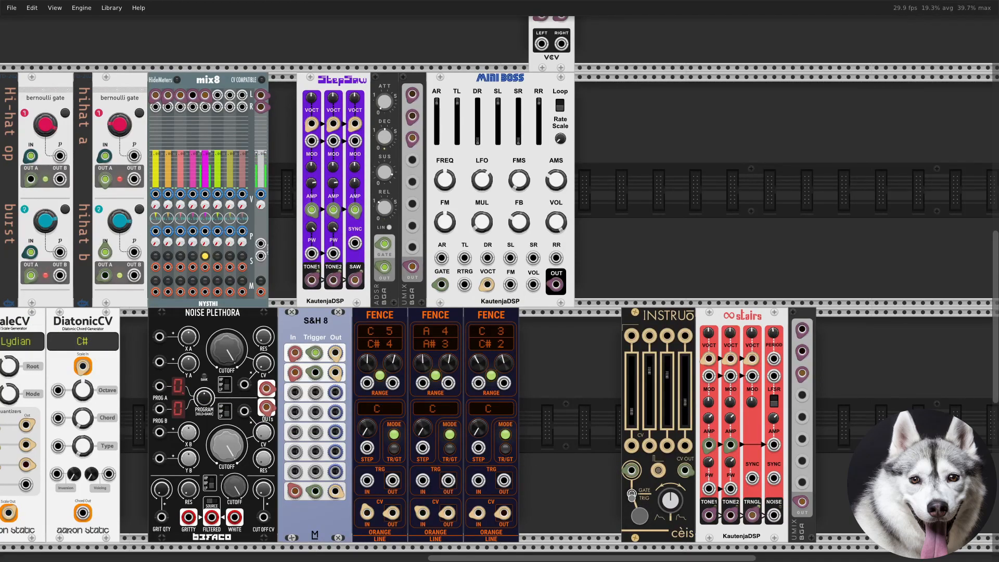
left_click(205, 256)
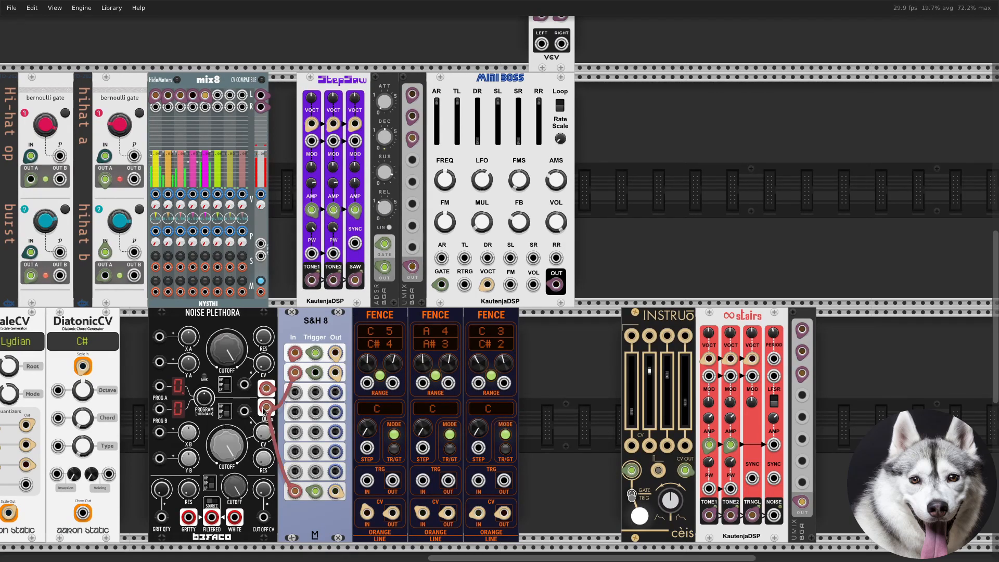
Patch Noise Plethora's B output to S&H 8 inputs 3 and 5, and its A output to inputs 4 and 6
right_click(264, 410)
left_click_drag(306, 484, 297, 396)
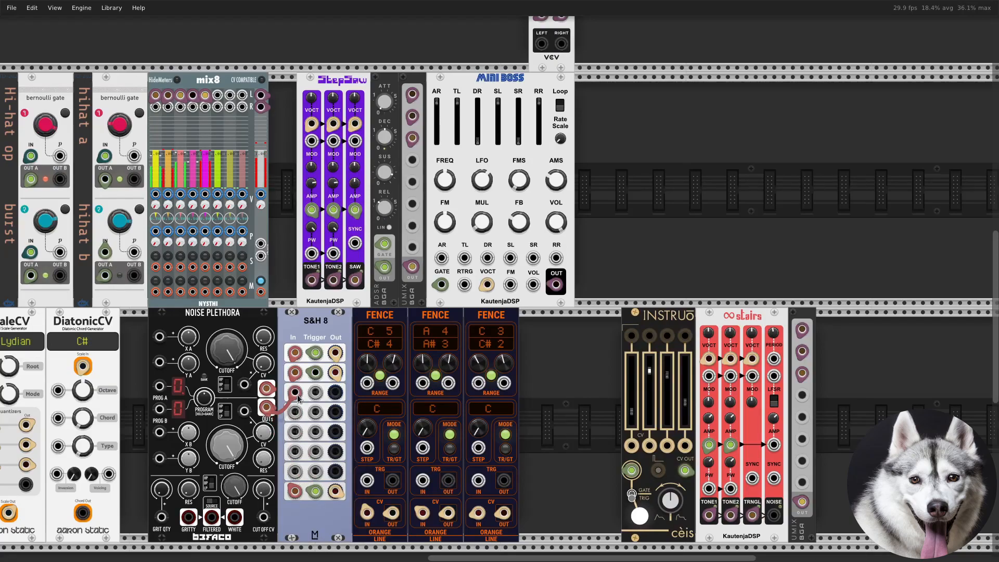
right_click(270, 388)
left_click_drag(299, 461, 297, 414)
right_click(270, 407)
left_click_drag(301, 485, 296, 432)
right_click(269, 390)
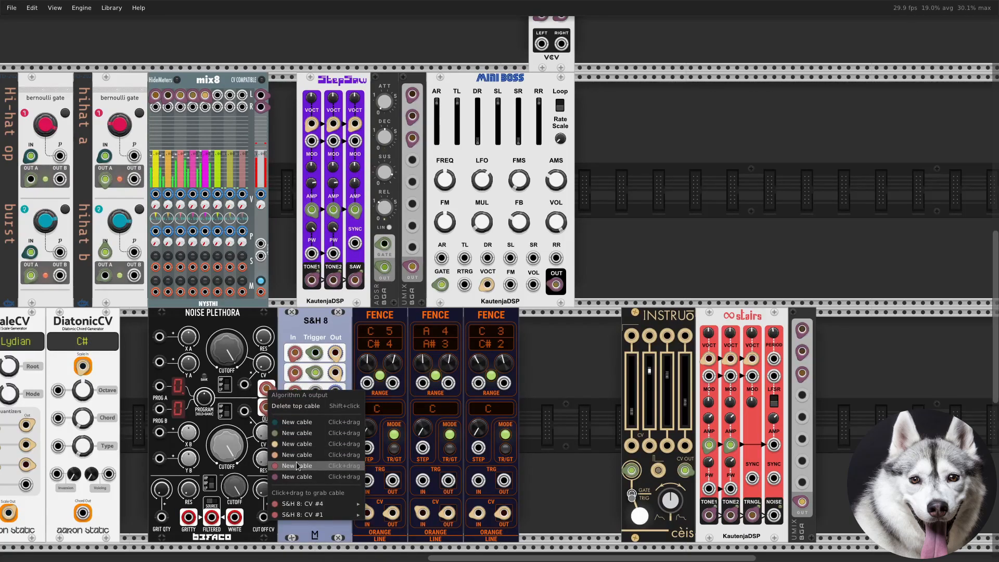
left_click_drag(297, 465, 297, 451)
Trigger S&H 8 rows 3 to 6 from the fourth RGATE and patch their outputs to DiatonicCV's Chord, Type, Inversion and Voicing inputs
left_click_drag(316, 399, 619, 406)
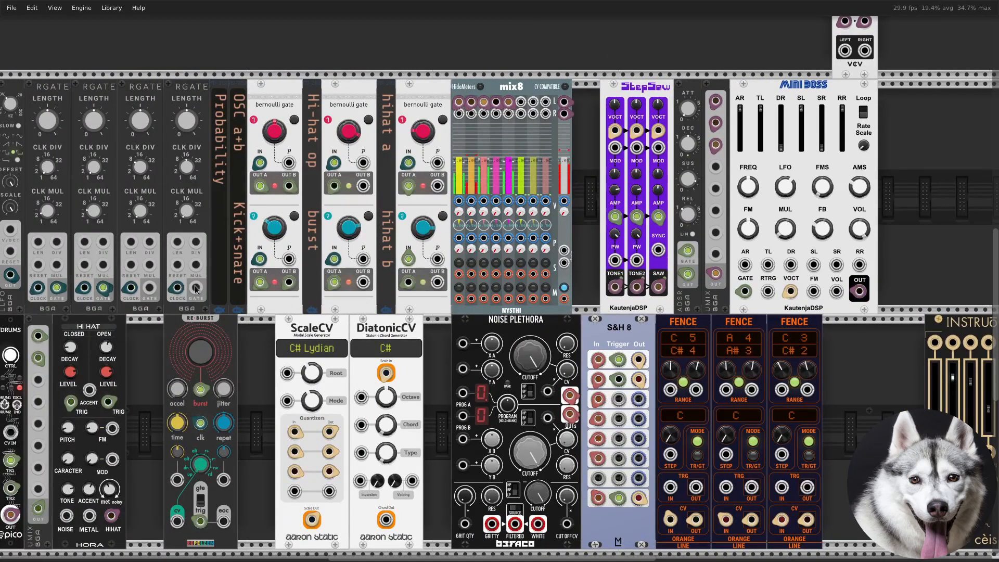
left_click_drag(196, 289, 619, 460)
left_click_drag(639, 405, 360, 434)
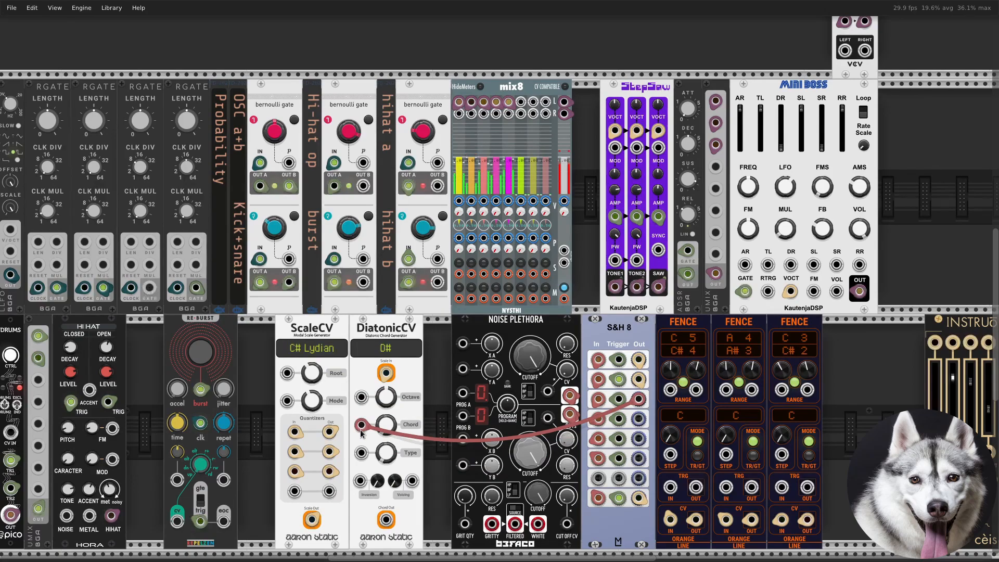
left_click_drag(637, 419, 363, 456)
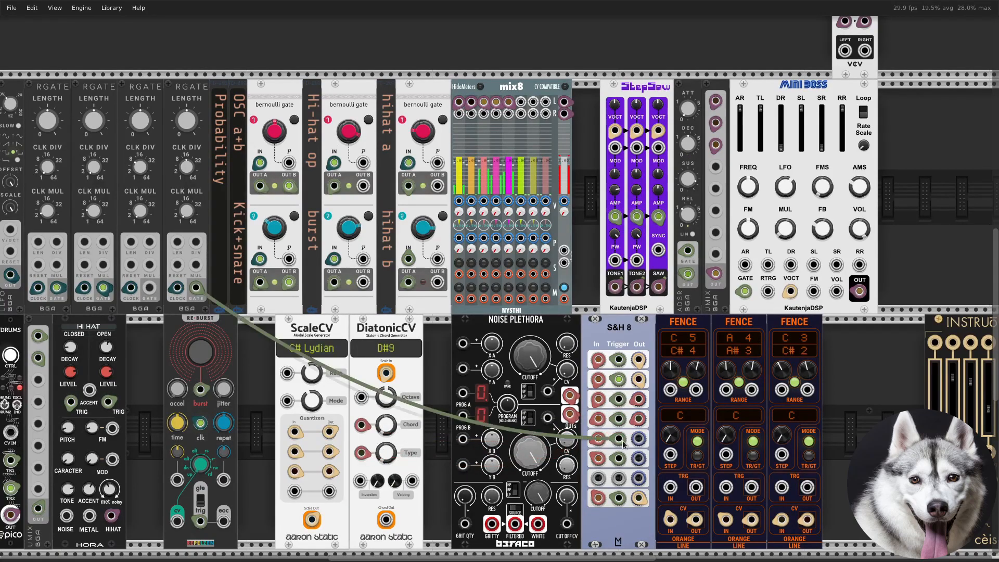
left_click_drag(638, 438, 360, 480)
left_click_drag(638, 458, 412, 479)
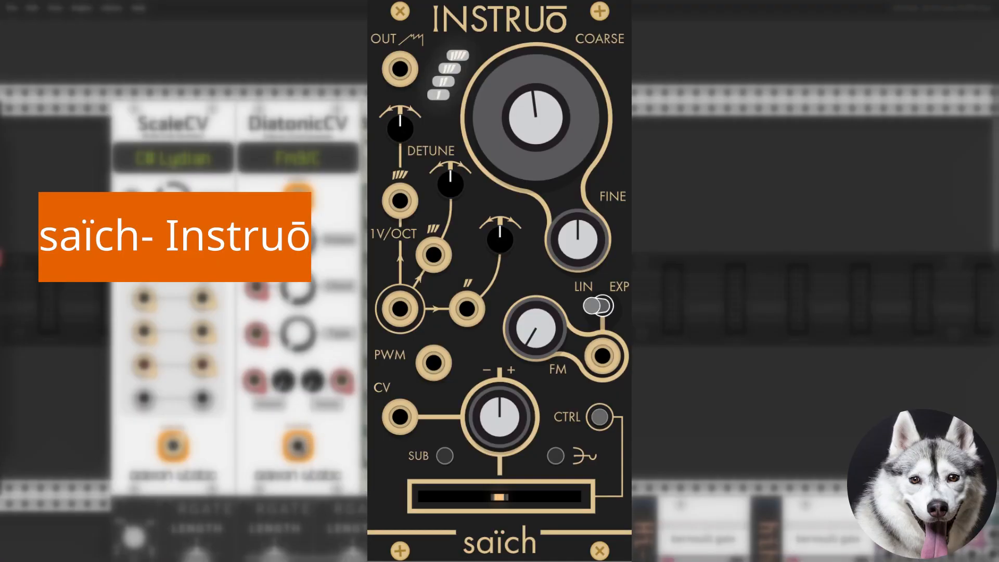
Patch DiatonicCV's Chord Out to Splt8's Poly In and add the Instruō saïch oscillator beside it
left_click_drag(298, 446, 380, 164)
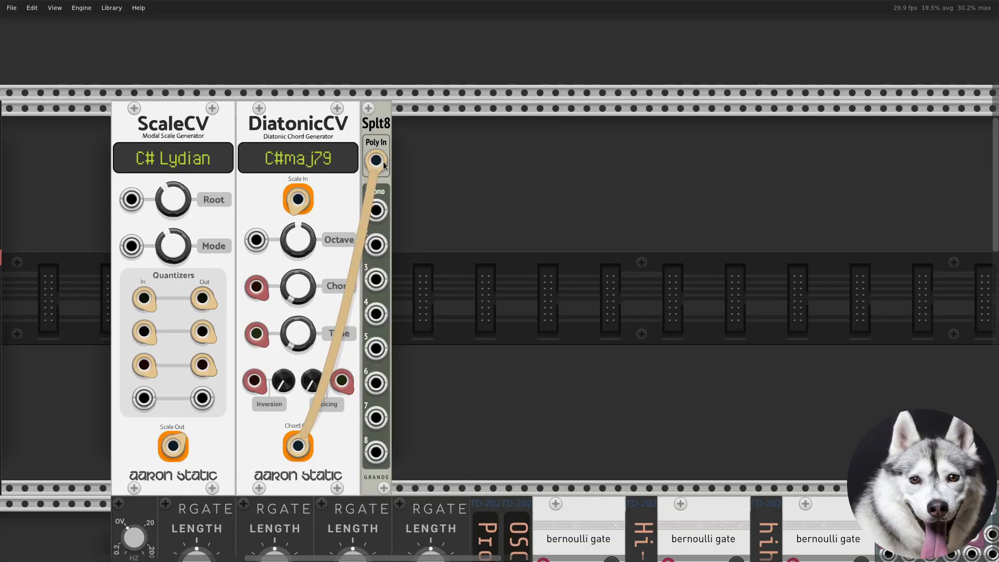
right_click(501, 300)
type("saic")
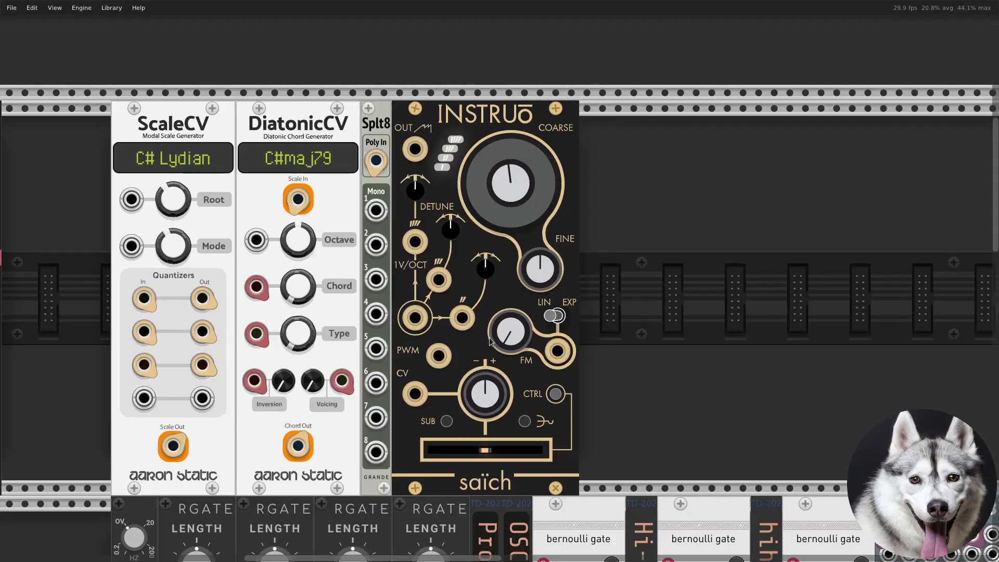
Patch Splt8's mono outputs 1 to 4 to saïch's four 1V/OCT inputs
left_click_drag(375, 210, 416, 322)
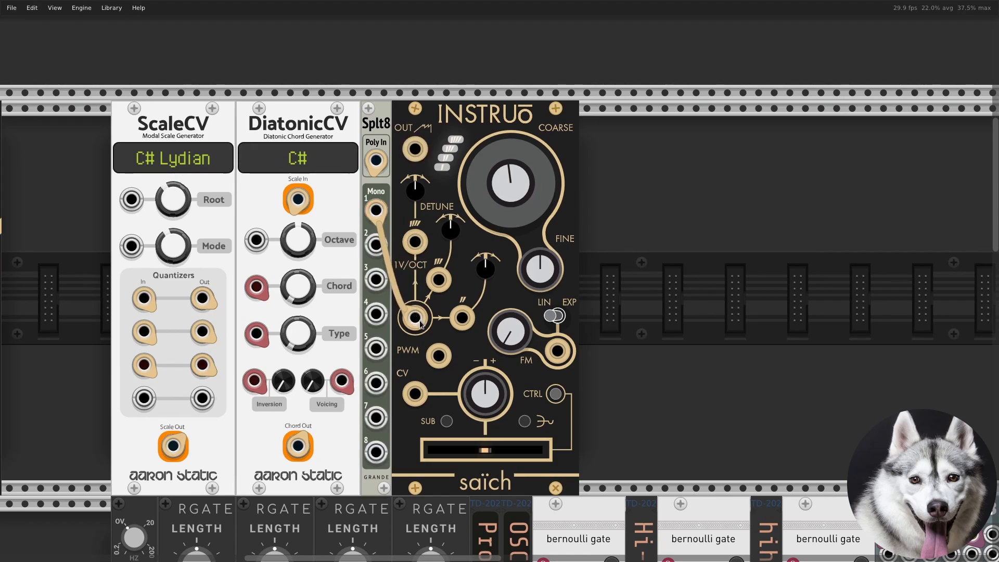
left_click_drag(378, 249, 462, 318)
left_click_drag(376, 280, 438, 281)
left_click_drag(376, 313, 415, 241)
Set saïch's Mix Profile to VCA
scroll(637, 402, "right", 2)
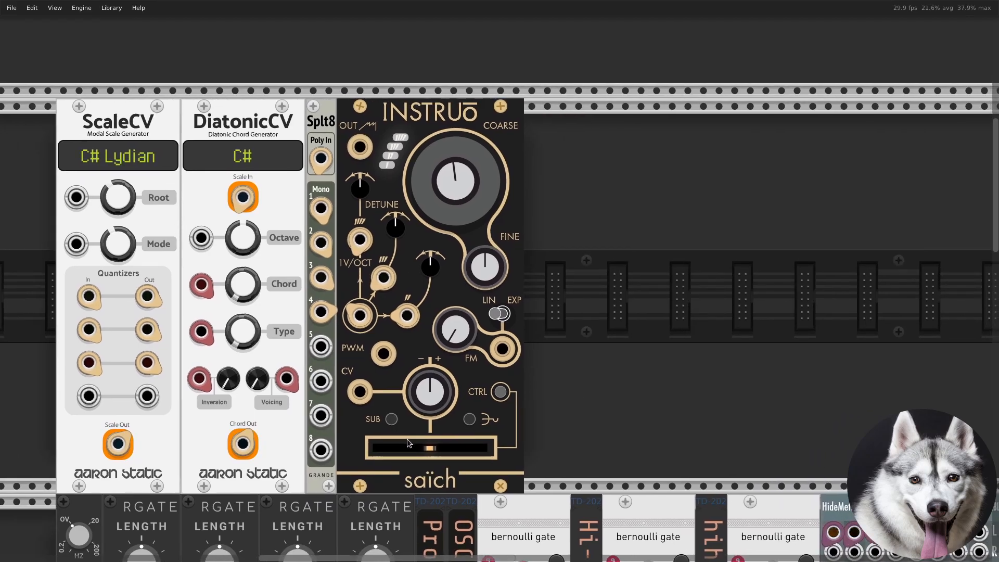
right_click(446, 421)
mouse_move(468, 555)
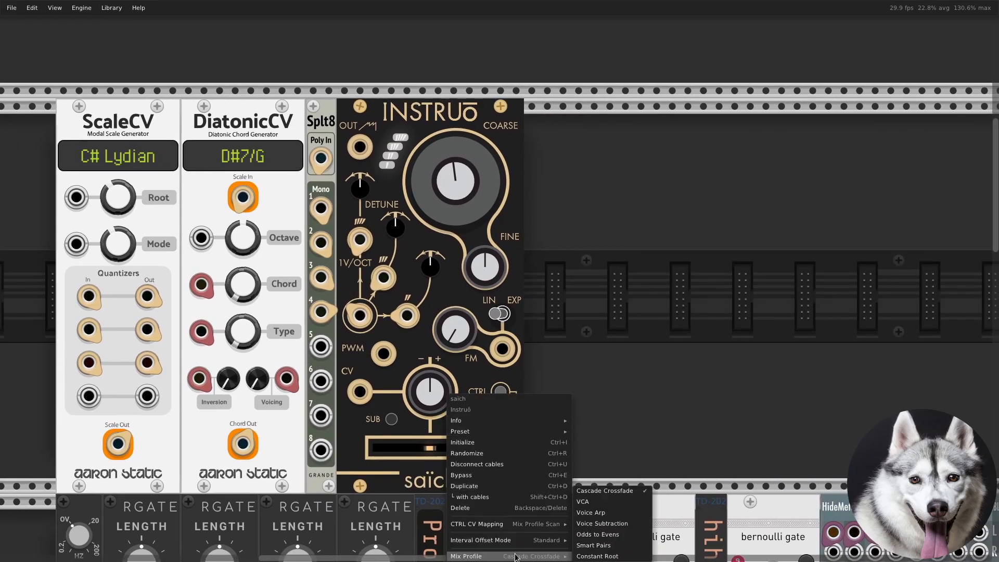
left_click(611, 503)
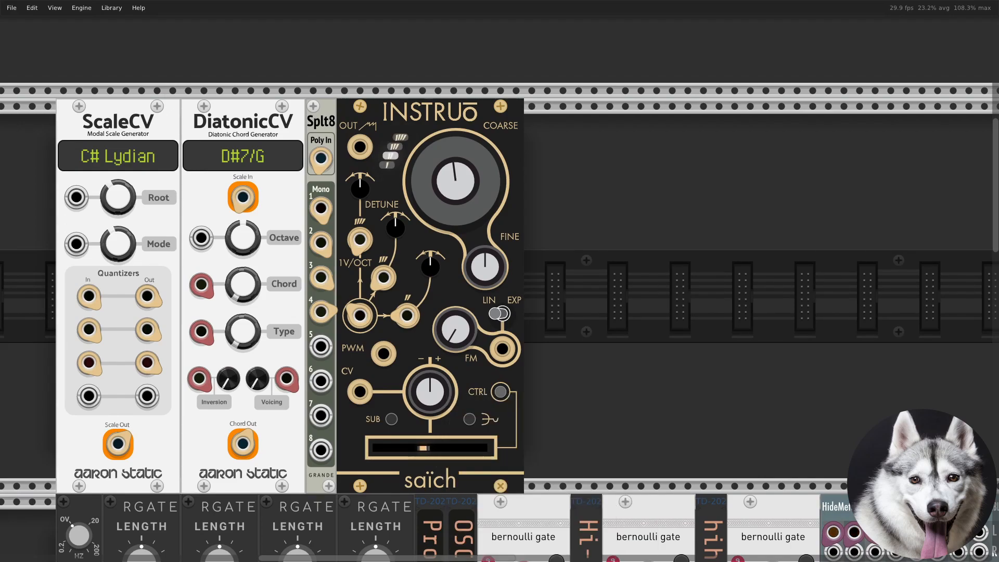
Add another cèis envelope beside saïch and patch the fourth RGATE's gate output to its gate input
right_click(642, 430)
type("adsr")
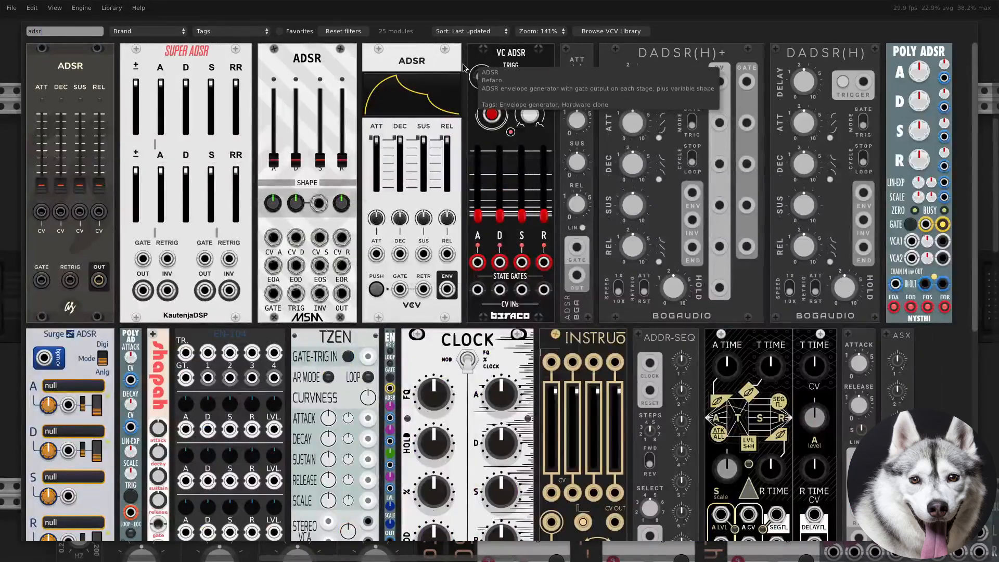
key("Escape")
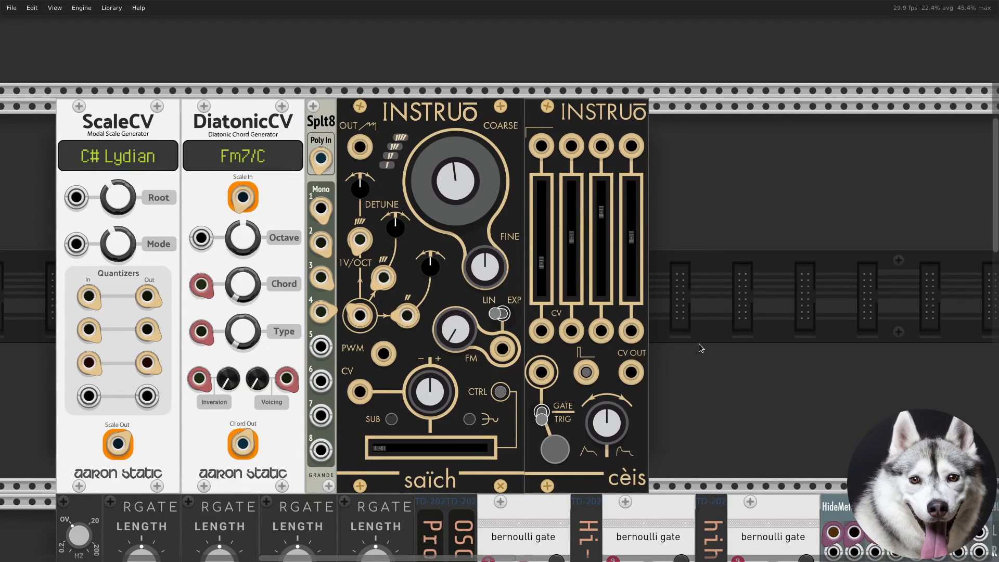
scroll(700, 347, "down", 7)
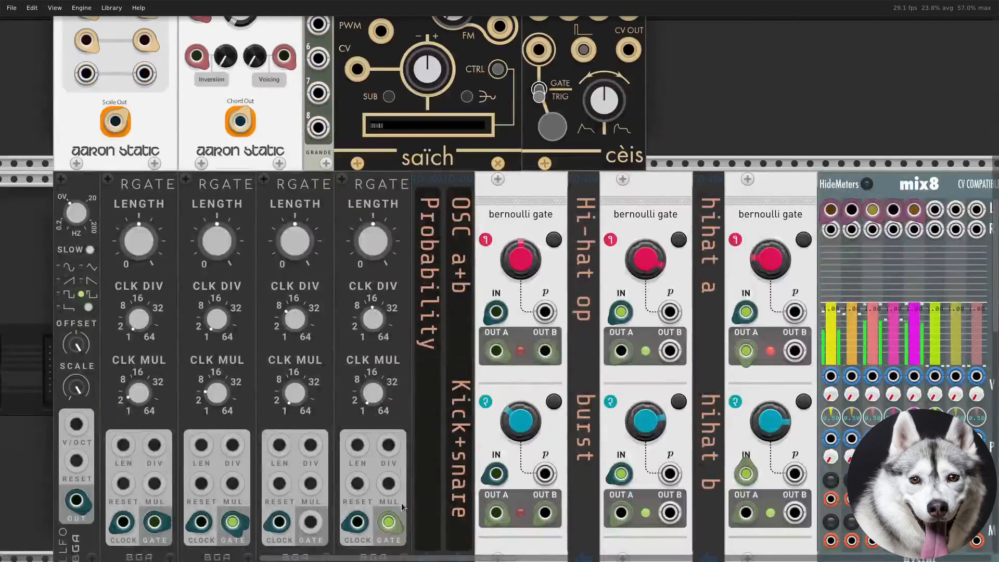
right_click(390, 523)
left_click_drag(421, 456, 538, 208)
scroll(736, 244, "up", 3)
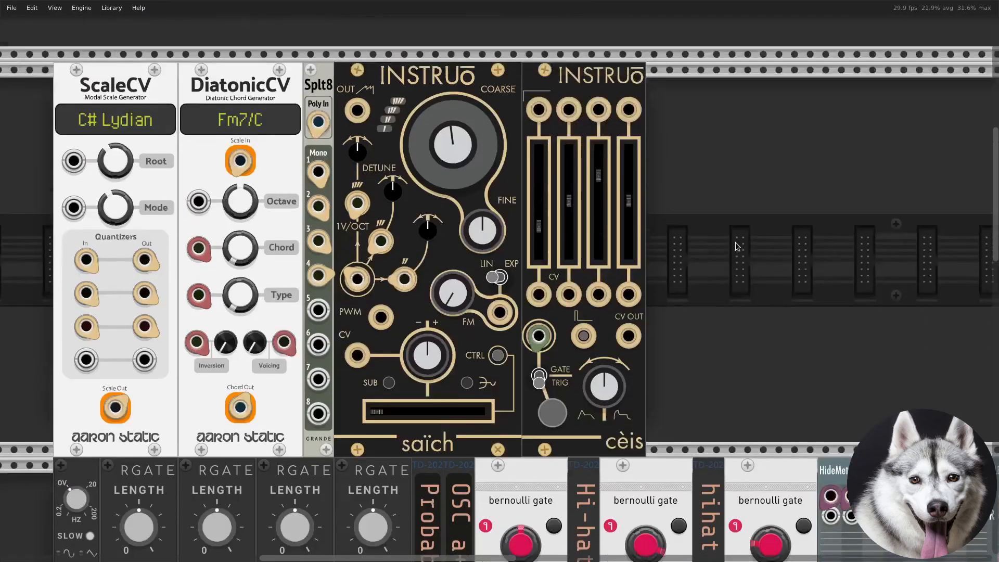
scroll(736, 244, "up", 1)
Patch cèis's CV OUT to saïch's CV input and turn up saïch's CV amount
right_click(629, 389)
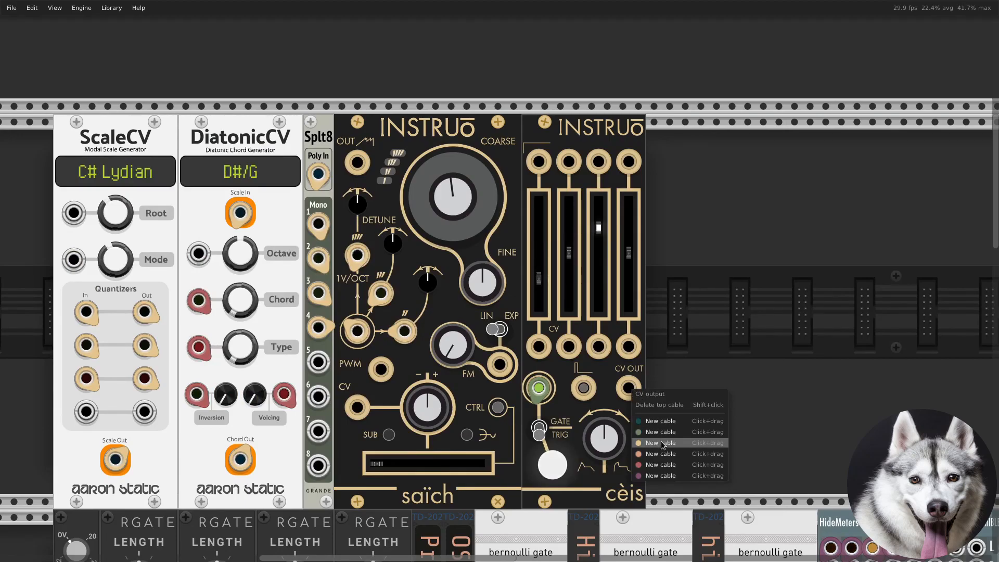
left_click(742, 330)
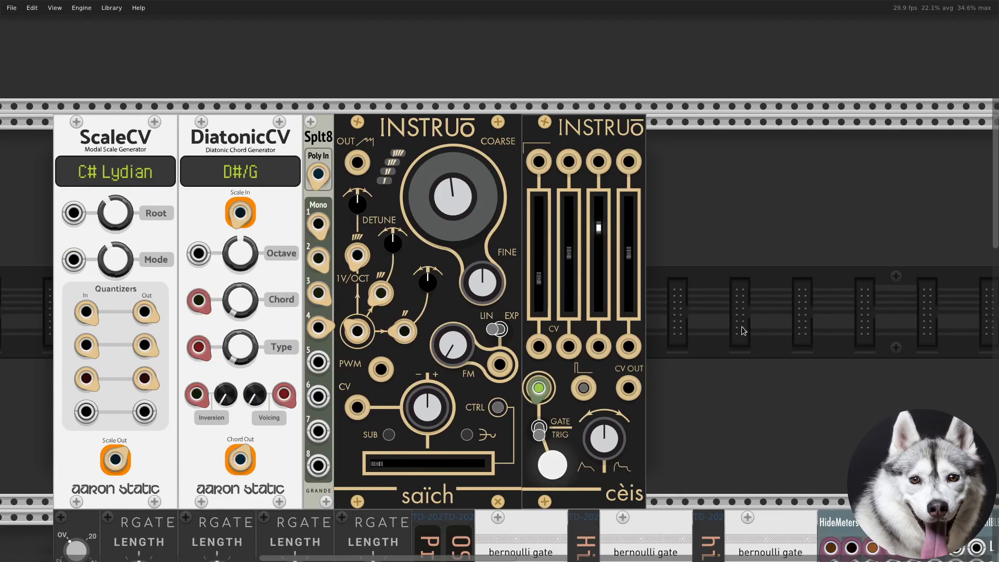
right_click(635, 389)
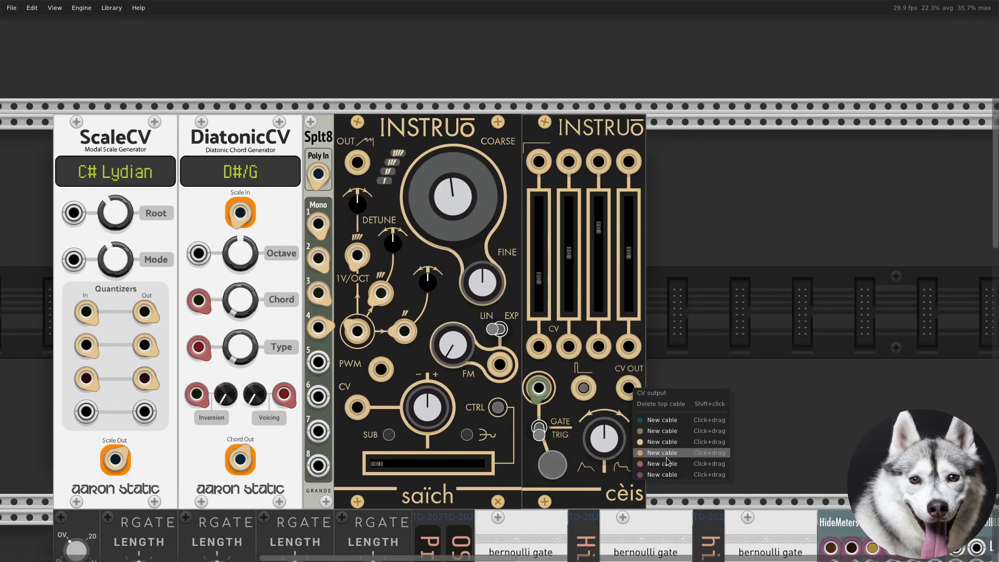
left_click_drag(668, 460, 357, 407)
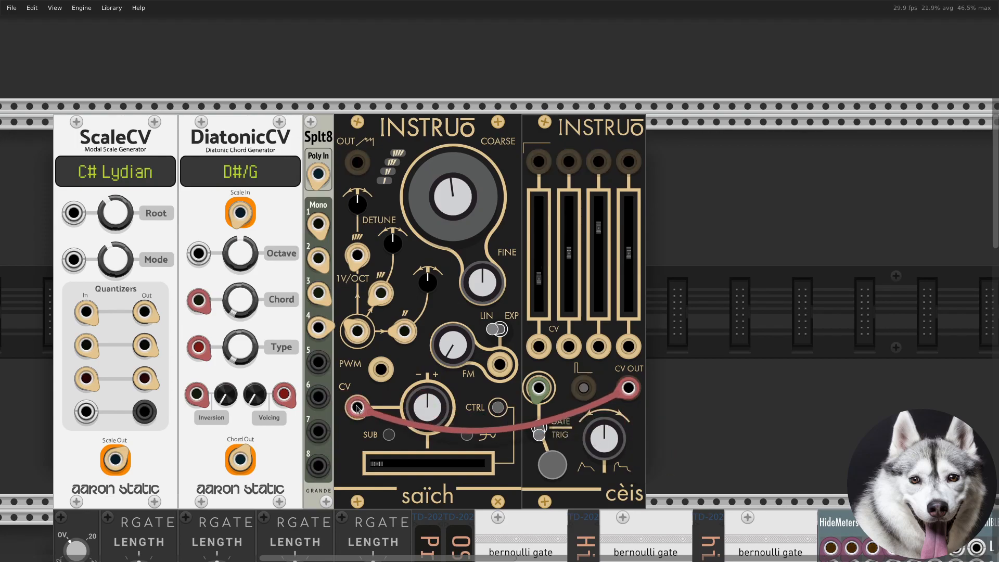
left_click_drag(745, 462, 572, 372)
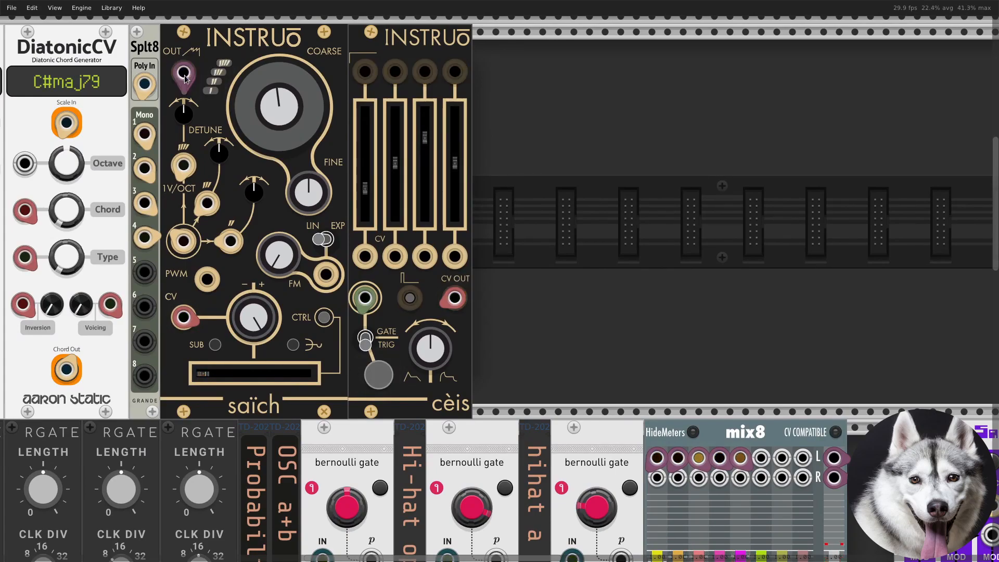
Patch saïch's output to the left input of mix8's channel 6
left_click_drag(183, 71, 761, 357)
scroll(785, 416, "down", 10)
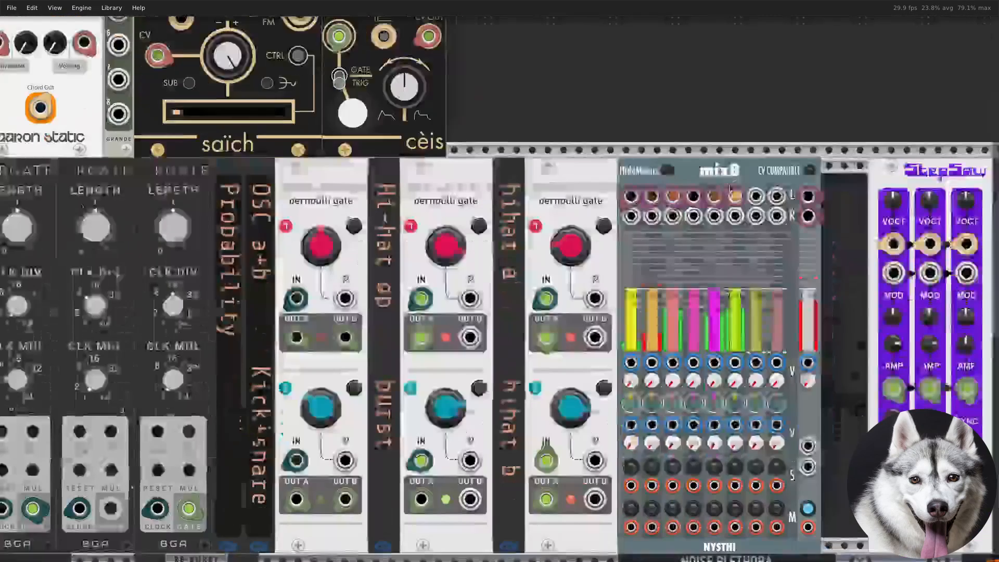
left_click(784, 421)
scroll(715, 431, "up", 2)
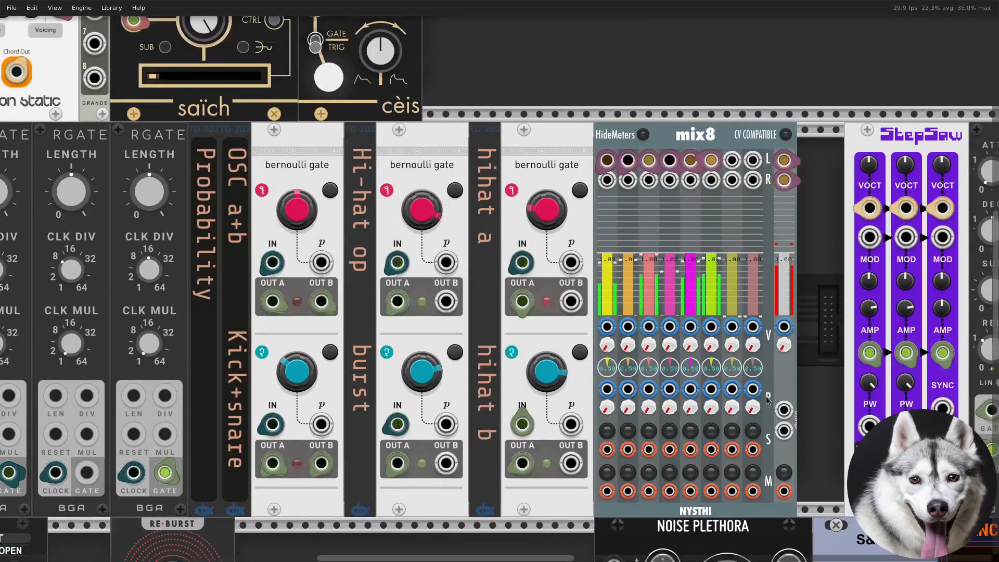
Increase the attack, decay and release sliders of the cèis envelope beside saïch
scroll(271, 142, "up", 11)
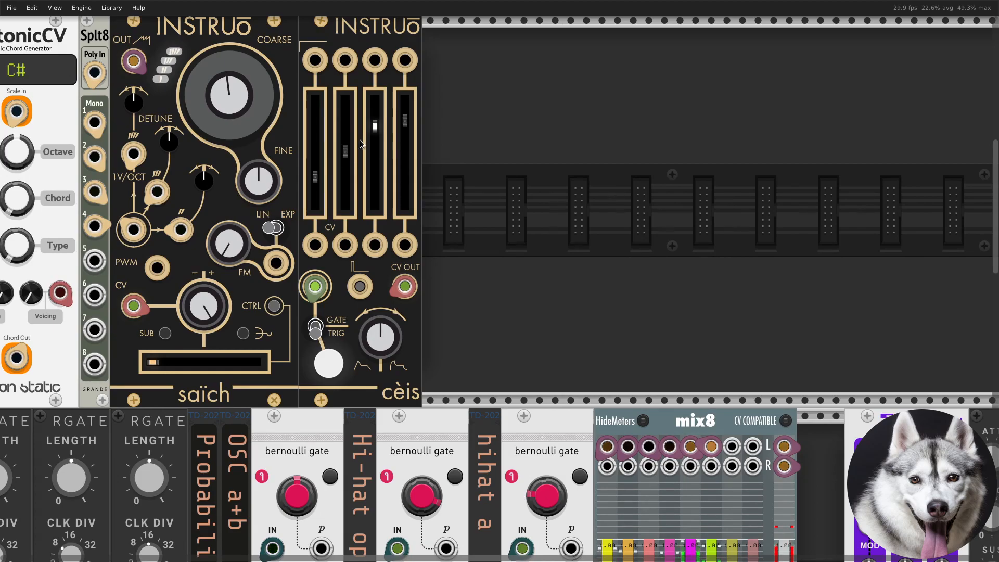
left_click_drag(345, 152, 345, 122)
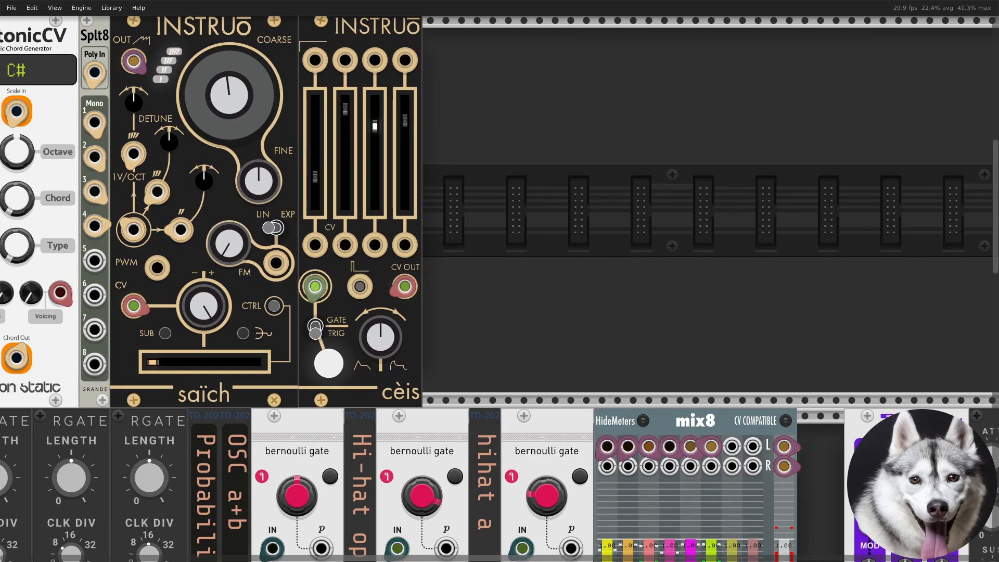
left_click_drag(314, 176, 314, 154)
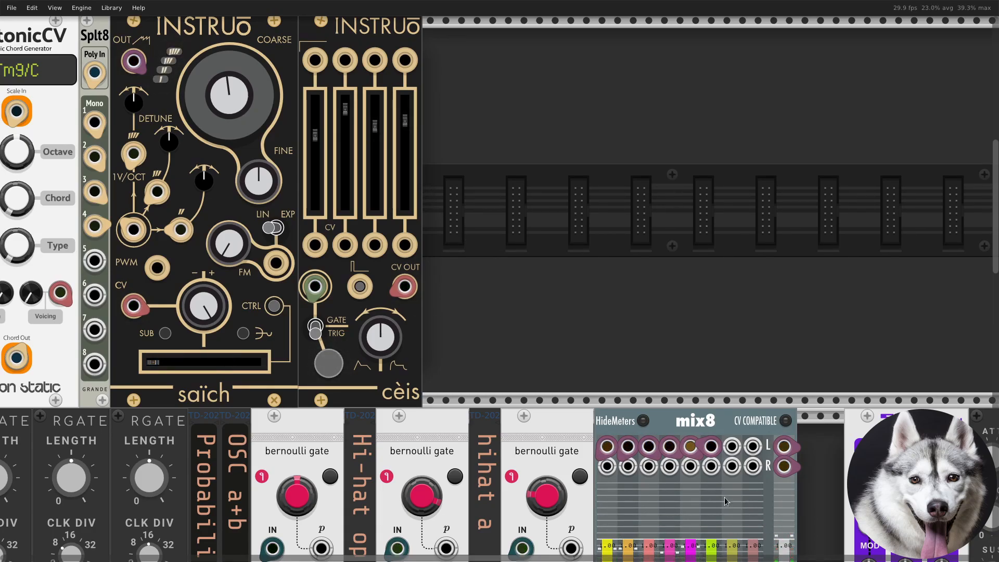
Solo saïch's channel 6 on mix8
scroll(701, 466, "down", 1)
scroll(701, 466, "down", 3)
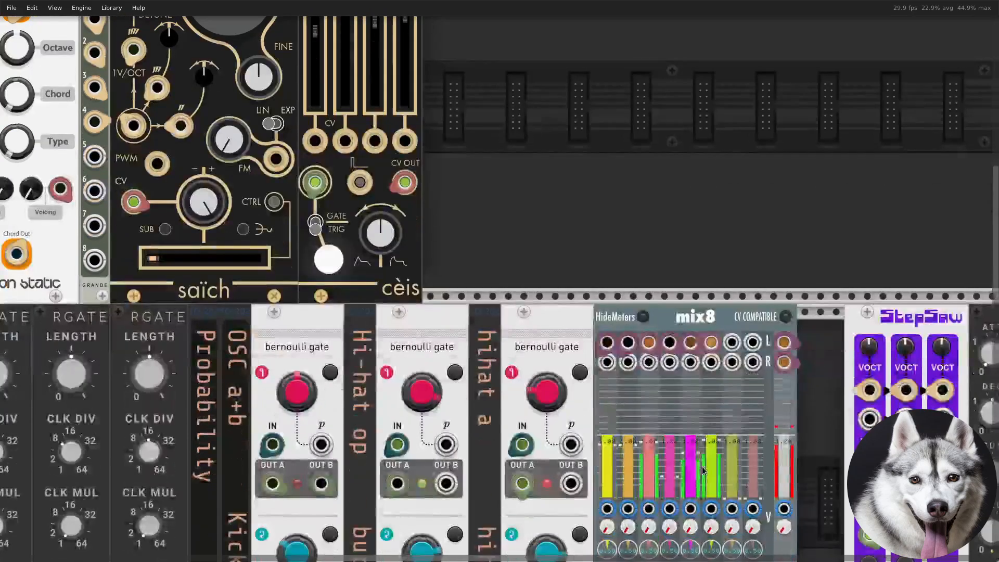
scroll(702, 466, "down", 4)
scroll(682, 508, "up", 1)
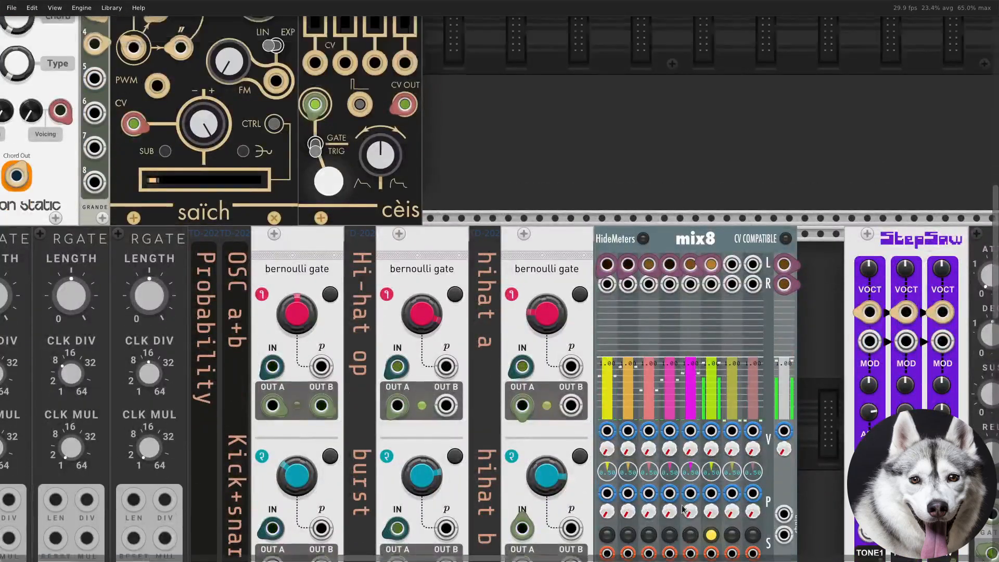
scroll(683, 509, "up", 7)
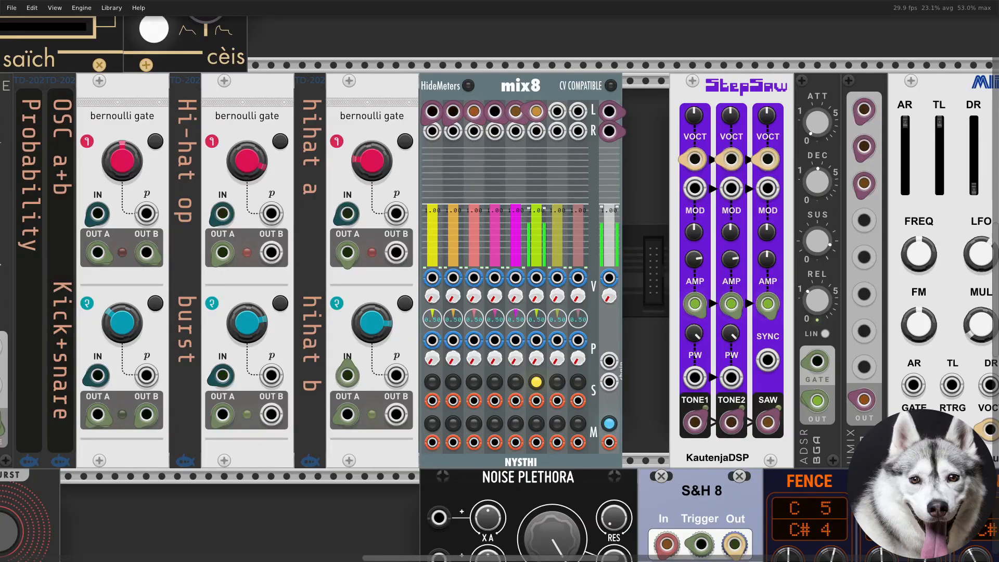
Add a Bogaudio MATRIX81 mixer and place it in the upper row near the cèis envelope
scroll(572, 390, "up", 10)
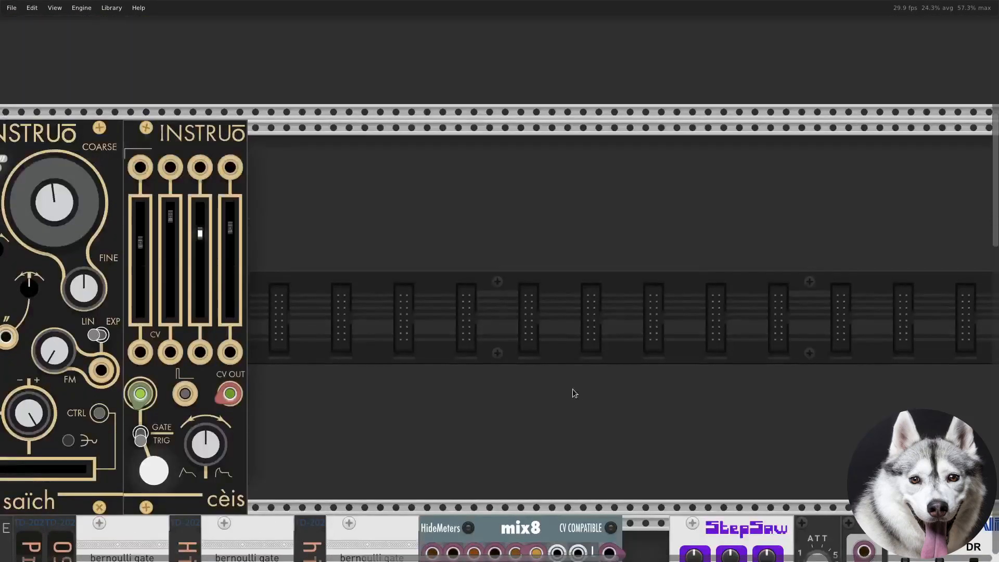
scroll(572, 390, "right", 3)
left_click_drag(490, 370, 453, 375)
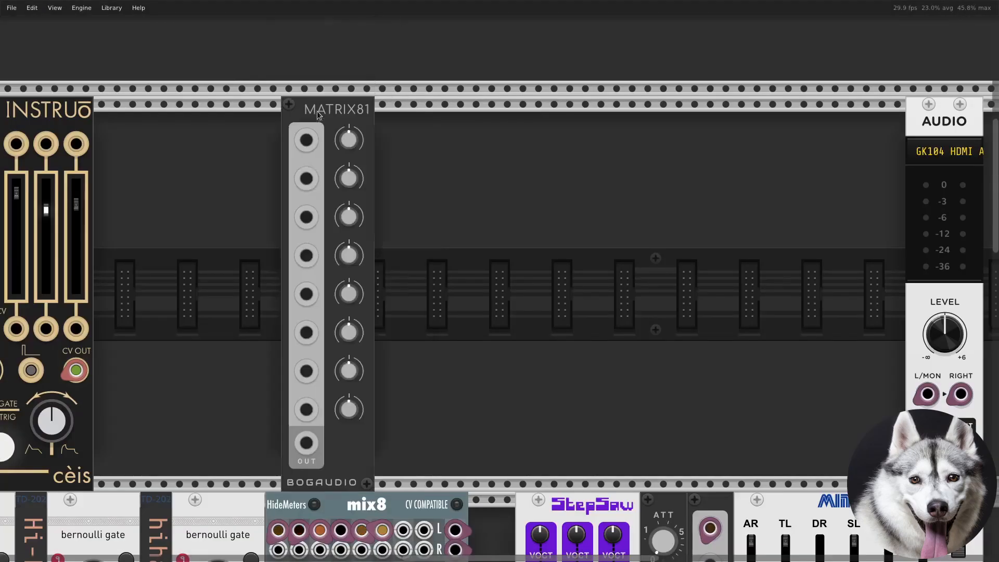
left_click_drag(332, 163, 199, 164)
Add the Valley Plateau reverb and place it beside MATRIX81
right_click(421, 331)
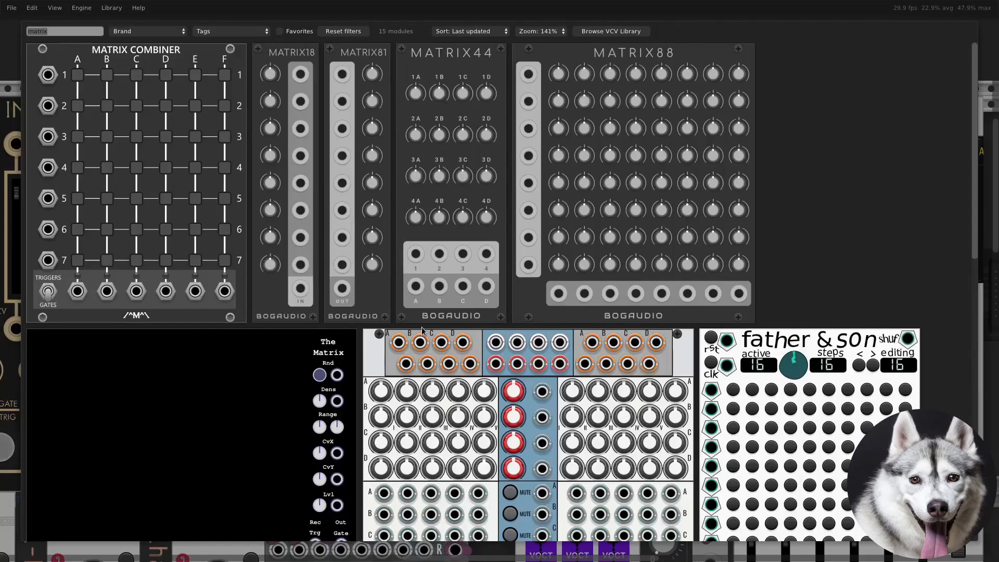
type("platea")
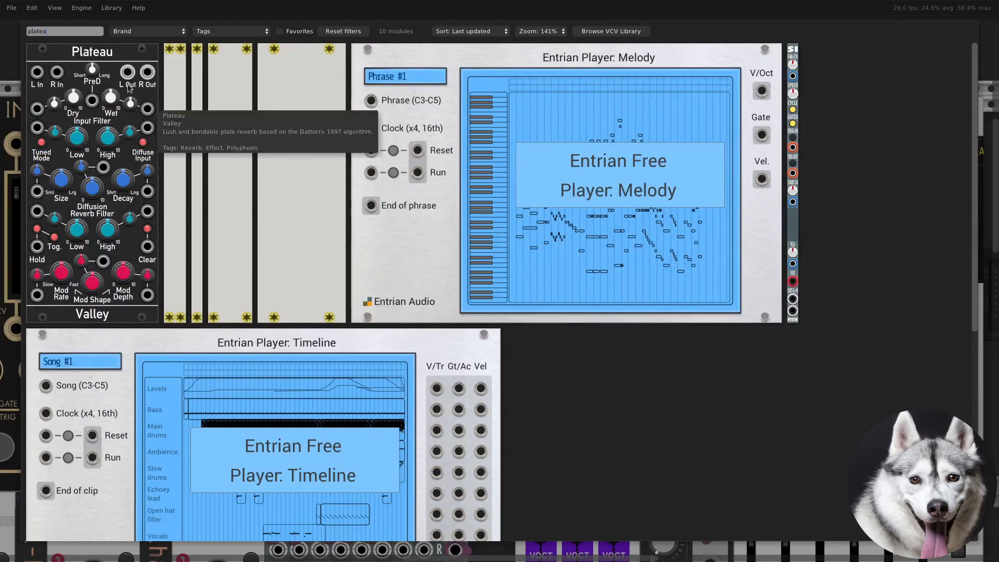
left_click_drag(114, 58, 390, 295)
left_click_drag(607, 379, 571, 215)
Patch the melodic and chord voice outputs to MATRIX81's first three inputs
scroll(202, 364, "down", 2)
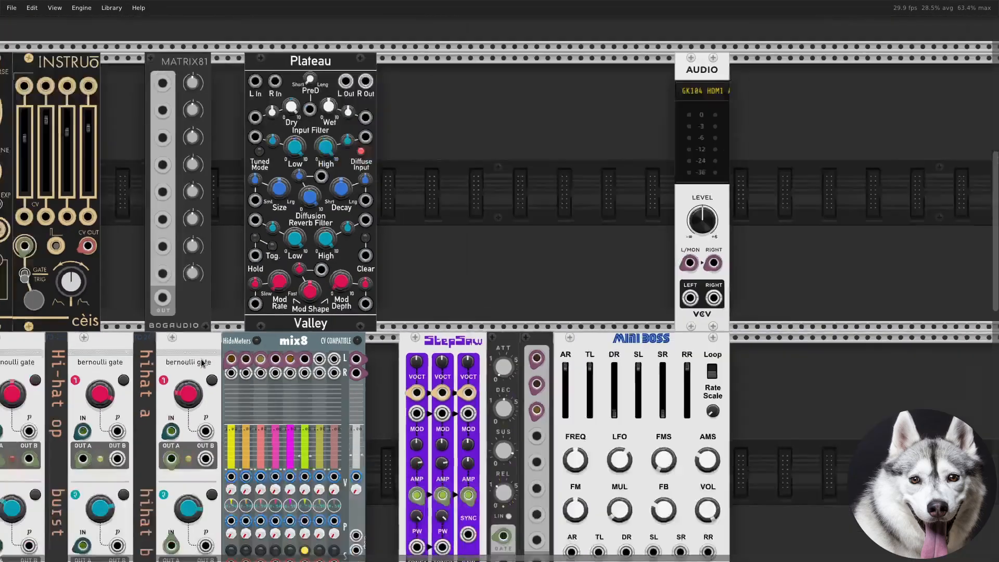
left_click_drag(203, 364, 530, 160)
scroll(200, 447, "down", 1)
left_click_drag(200, 448, 387, 242)
left_click_drag(629, 248, 635, 540)
left_click_drag(696, 384, 639, 199)
left_click_drag(853, 530, 400, 44)
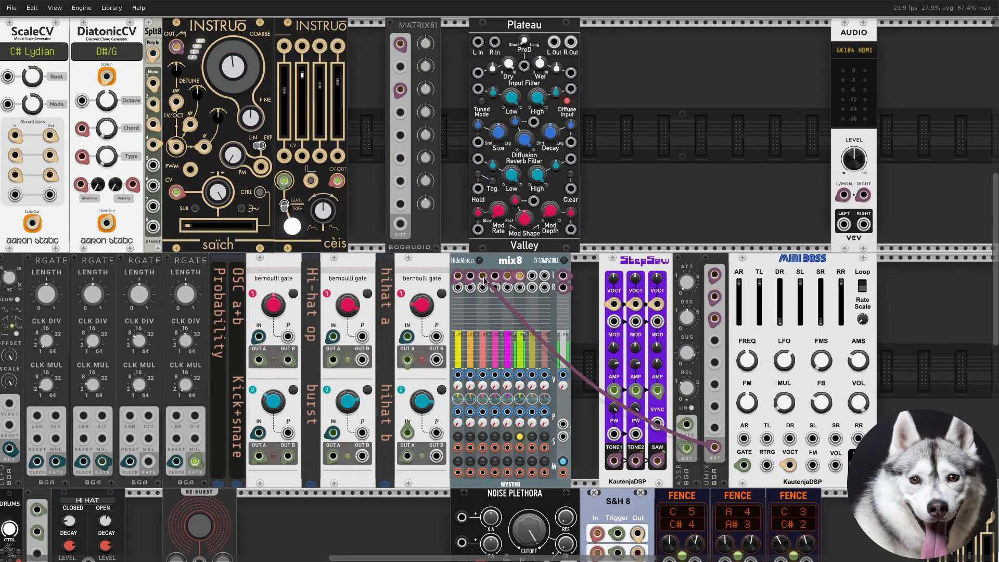
left_click_drag(495, 277, 400, 110)
Patch MATRIX81's OUT to Plateau's L In and Plateau's L and R outputs to mix8's channel 8
right_click(399, 271)
left_click_drag(417, 350, 477, 89)
left_click_drag(551, 75, 523, 74)
right_click(526, 92)
left_click_drag(544, 178, 544, 324)
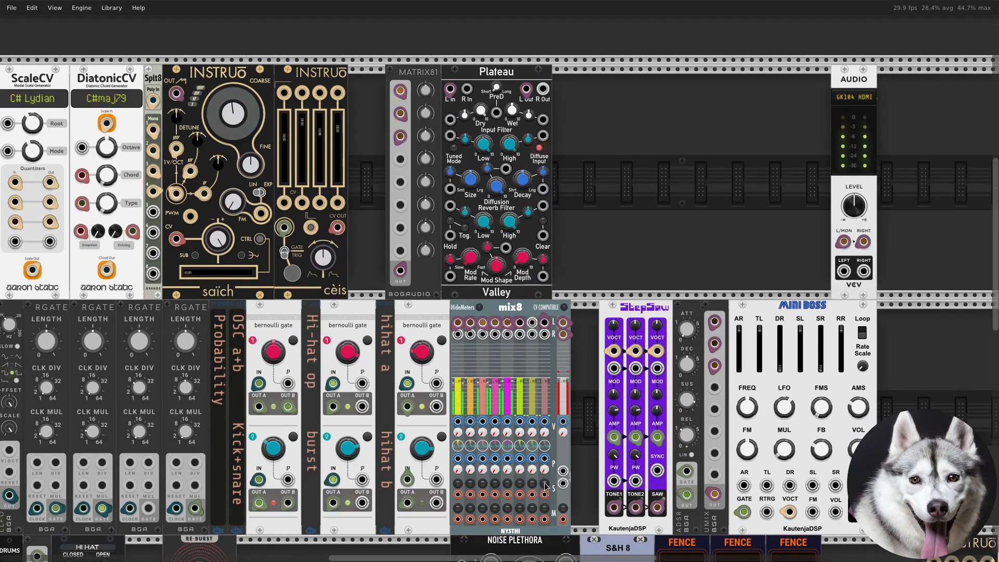
Turn up MATRIX81's first three input levels and solo the reverb's channel 8 on mix8
right_click(424, 290)
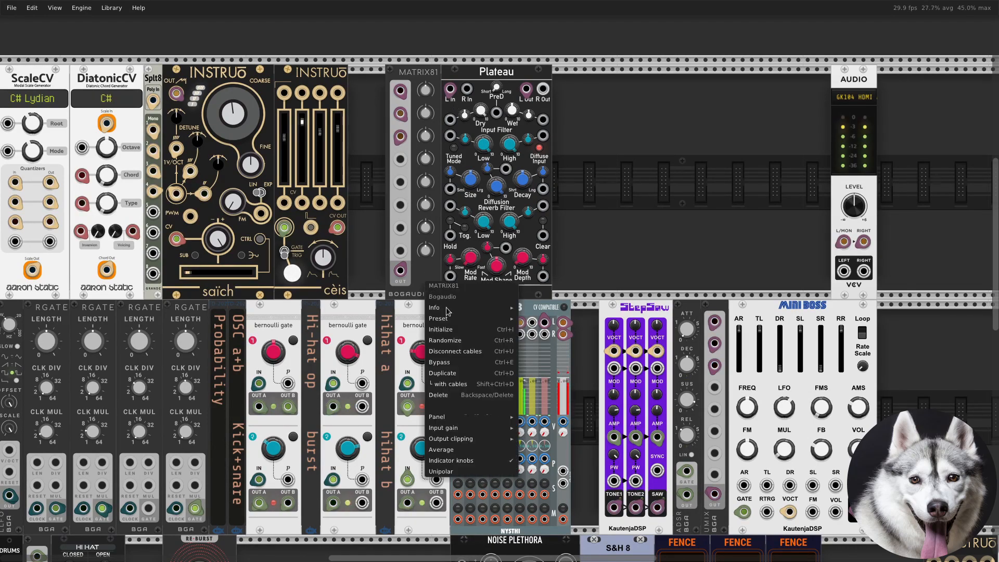
left_click(442, 412)
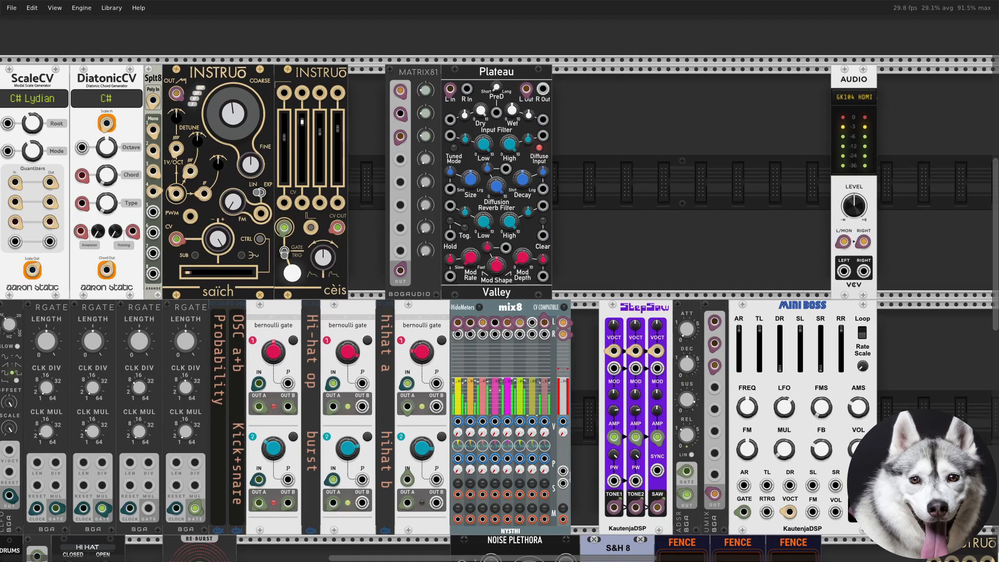
left_click(545, 483)
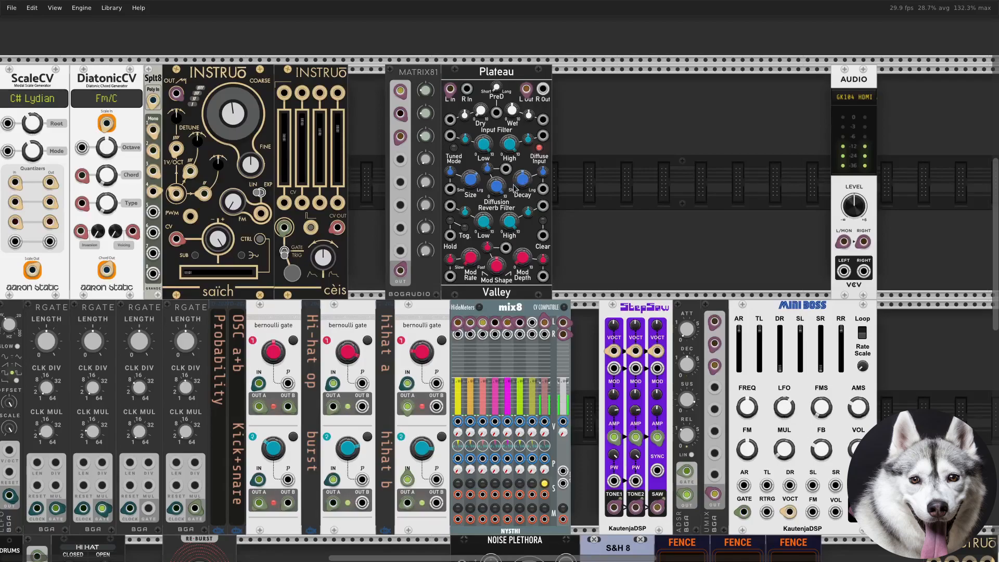
Add a second MATRIX81 beside Plateau and place the Chronoblob2 delay next to it
key("Return")
type("chr")
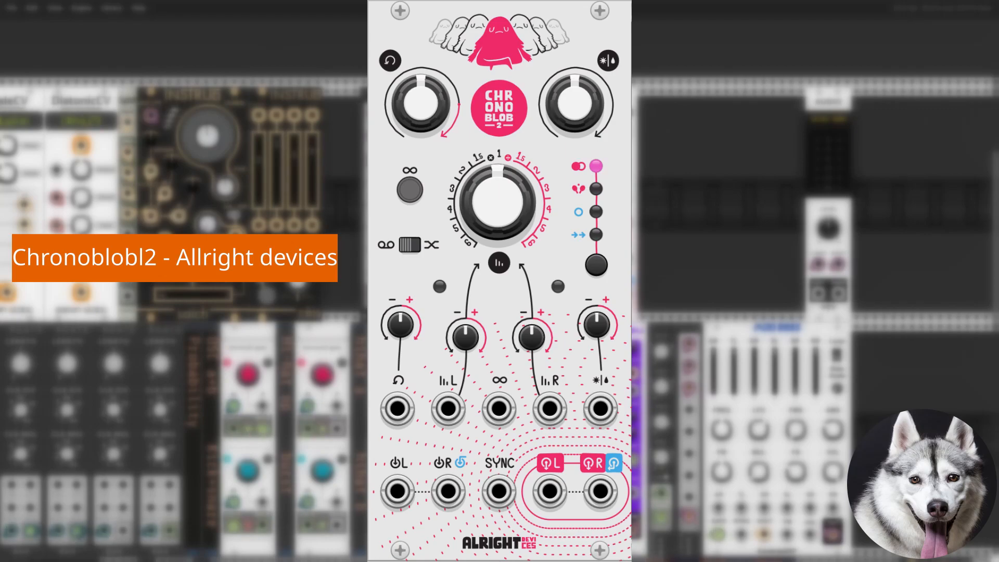
left_click_drag(583, 211, 657, 211)
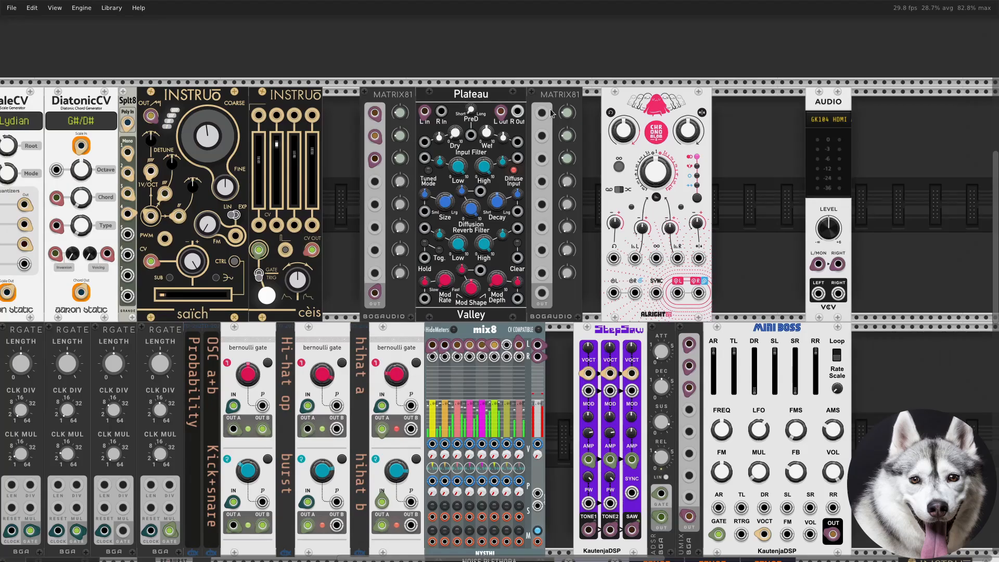
Patch the three voices through the second MATRIX81 into Chronoblob2 and its left and right outputs to mix8's channel 7
left_click_drag(411, 219, 541, 113)
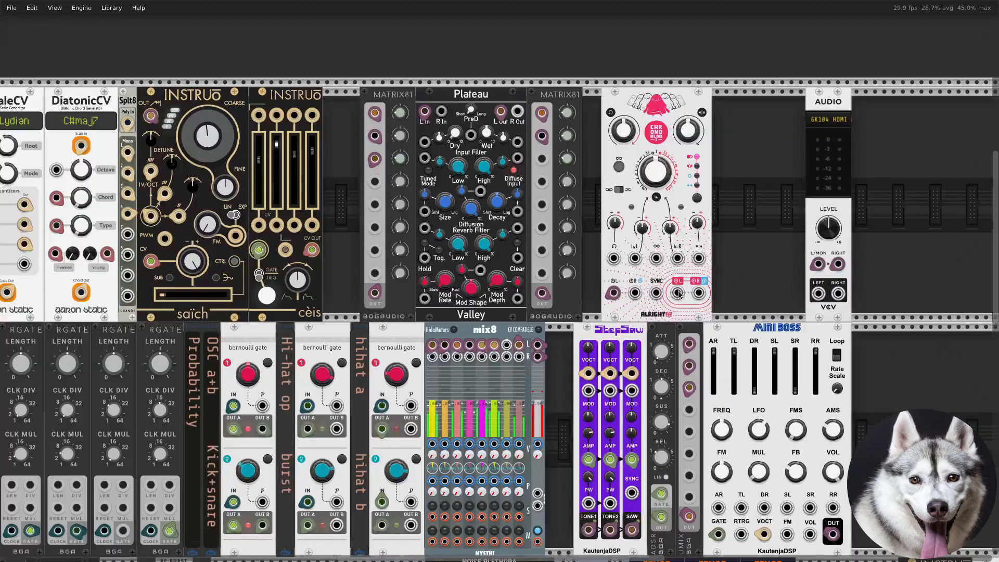
right_click(677, 294)
mouse_move(706, 379)
left_mouse_down()
mouse_move(640, 338)
mouse_move(572, 336)
mouse_move(519, 357)
left_mouse_up()
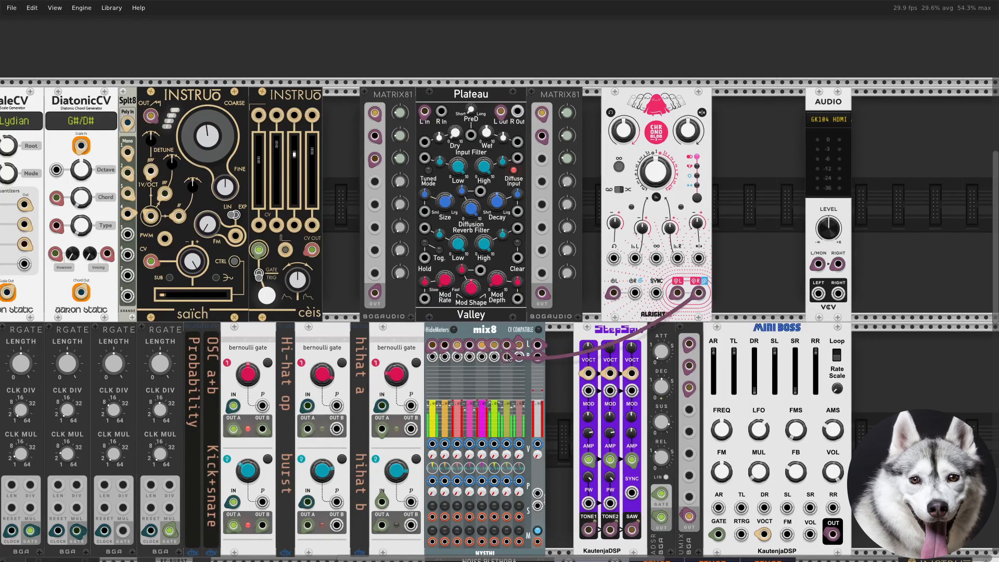
Rearrange the MATRIX81, Plateau and Chronoblob2 modules so they sit directly side by side
left_click_drag(708, 314, 801, 313)
left_click_drag(548, 312, 521, 314)
left_click_drag(717, 314, 578, 312)
Add the Vult Lateralus filter beside Chronoblob2 and patch it into the delay path using its 12 dB output
right_click(733, 305)
type("lateral")
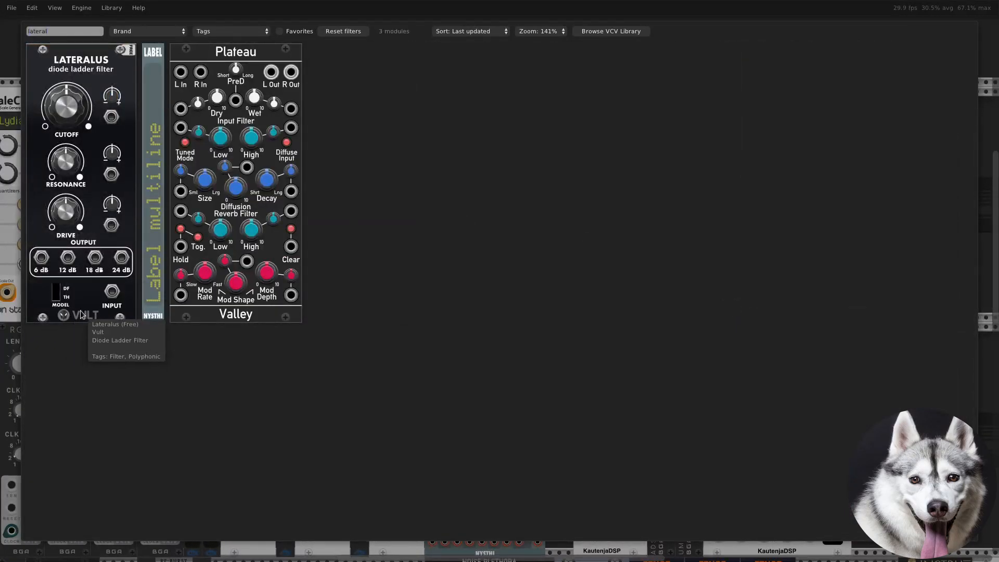
left_click(80, 314)
left_click_drag(514, 293, 567, 292)
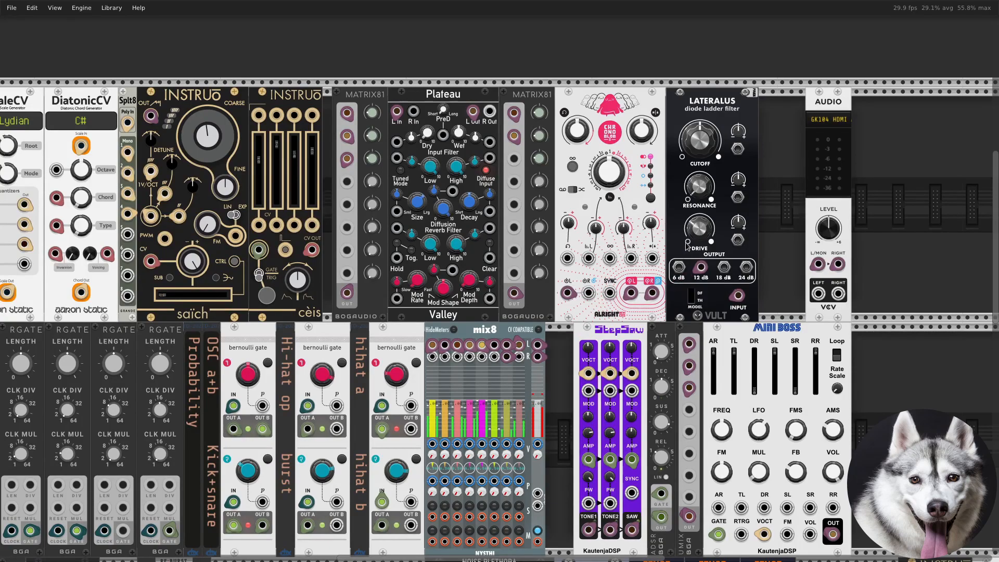
Solo the delay's channel 7 on mix8 and review Lateralus's cutoff and resonance and Chronoblob2's controls
scroll(690, 242, "down", 2)
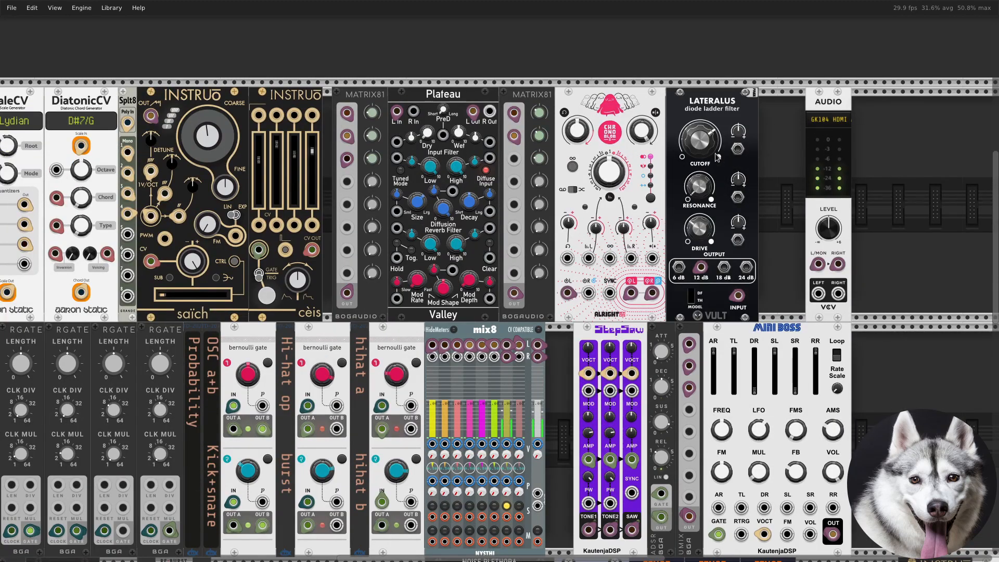
mouse_move(707, 155)
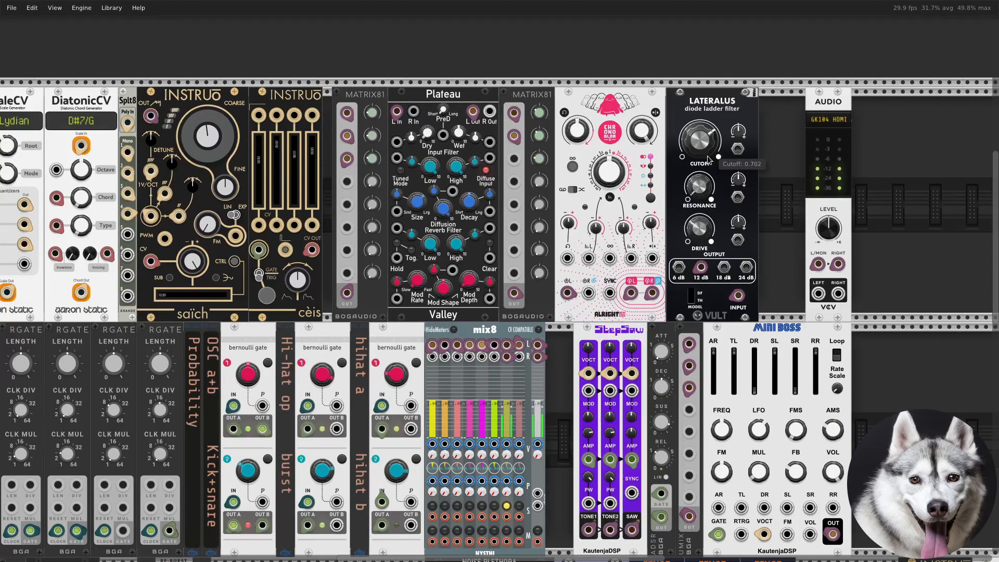
mouse_move(703, 192)
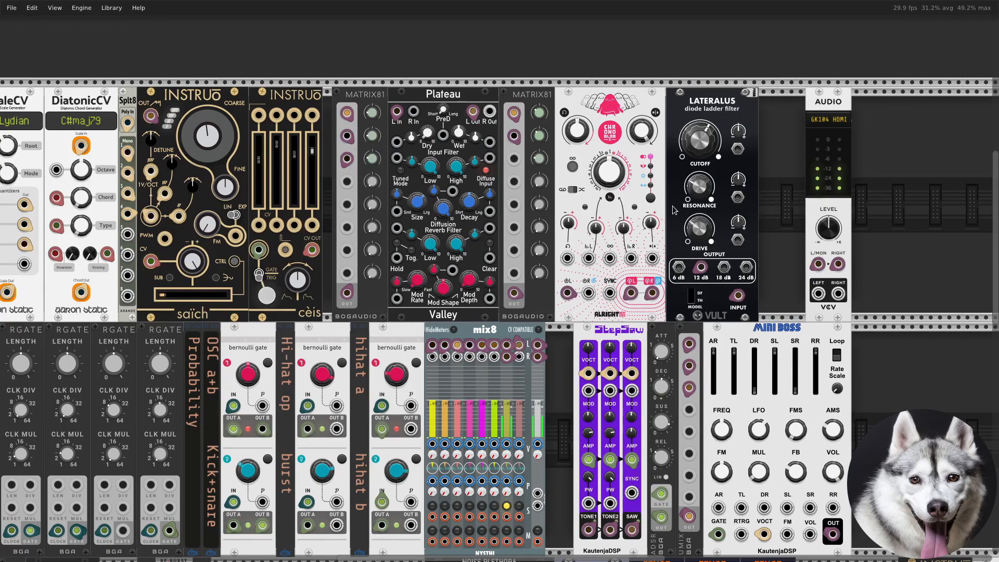
mouse_move(584, 134)
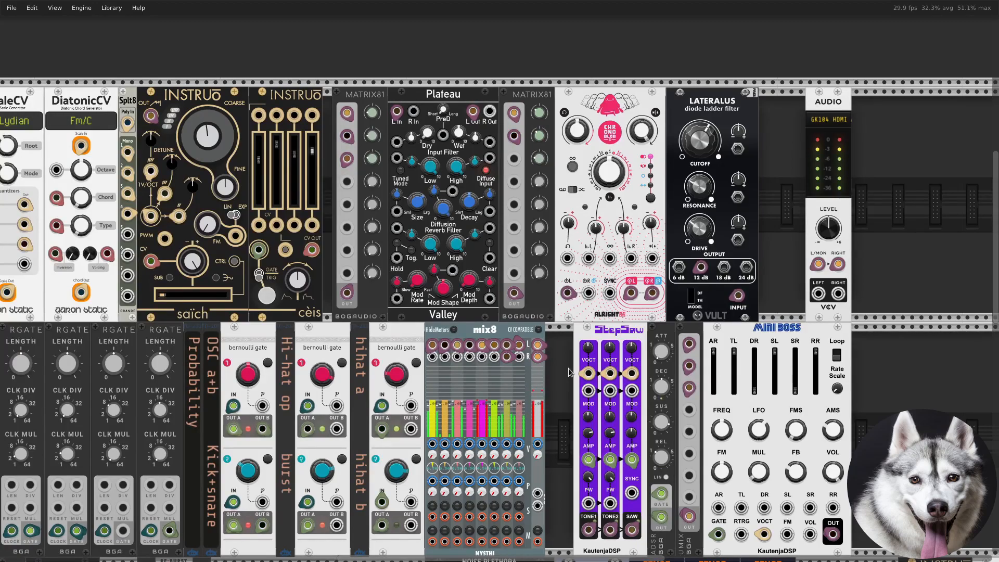
Patch two Caudal chaos outputs to Noise Plethora's PROG A and PROG B inputs
scroll(568, 372, "down", 2)
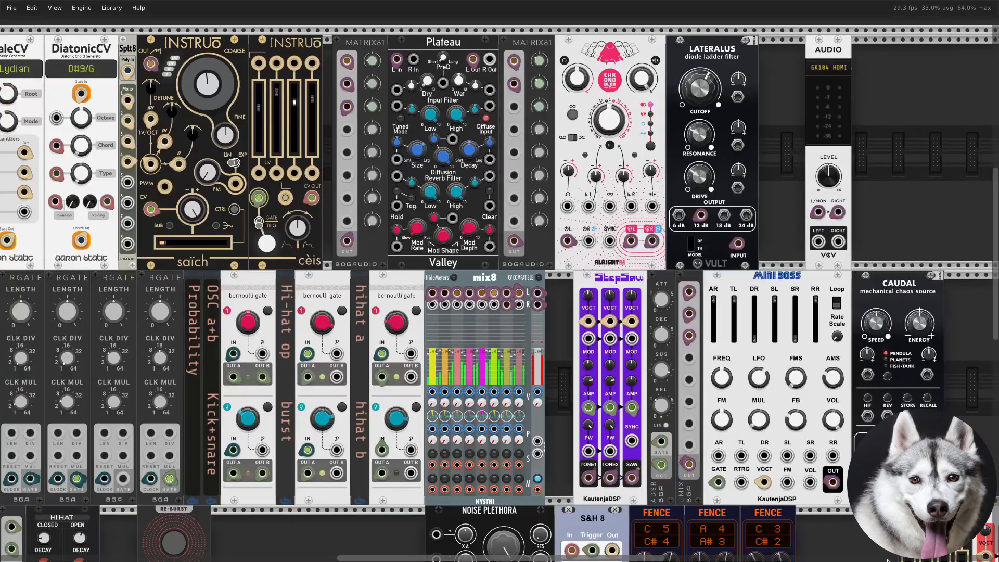
scroll(500, 281, "down", 3)
left_click_drag(404, 560, 379, 384)
left_click_drag(851, 263, 379, 407)
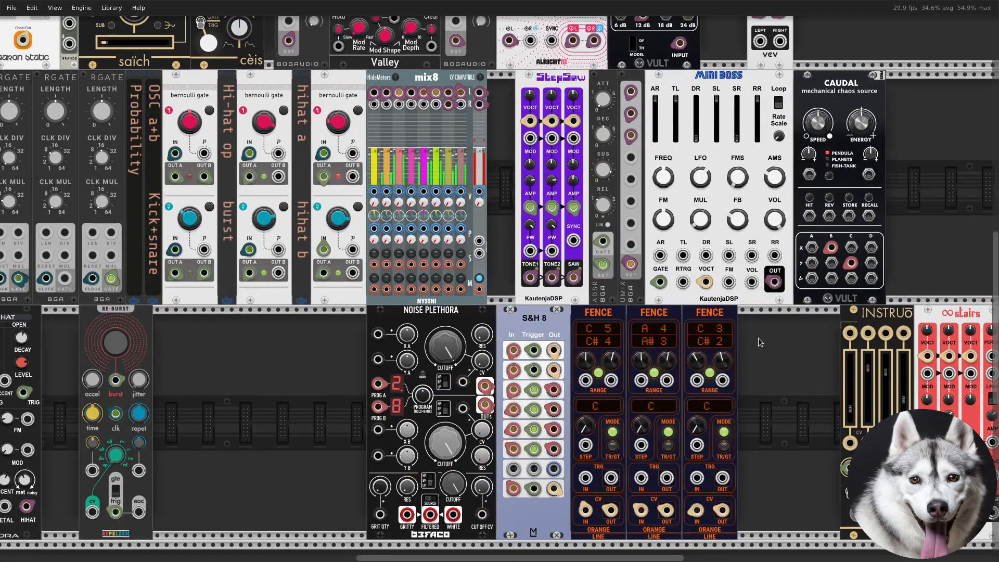
Patch two more Caudal chaos outputs to Noise Plethora's two filter cutoff CV inputs
left_click_drag(851, 246, 462, 407)
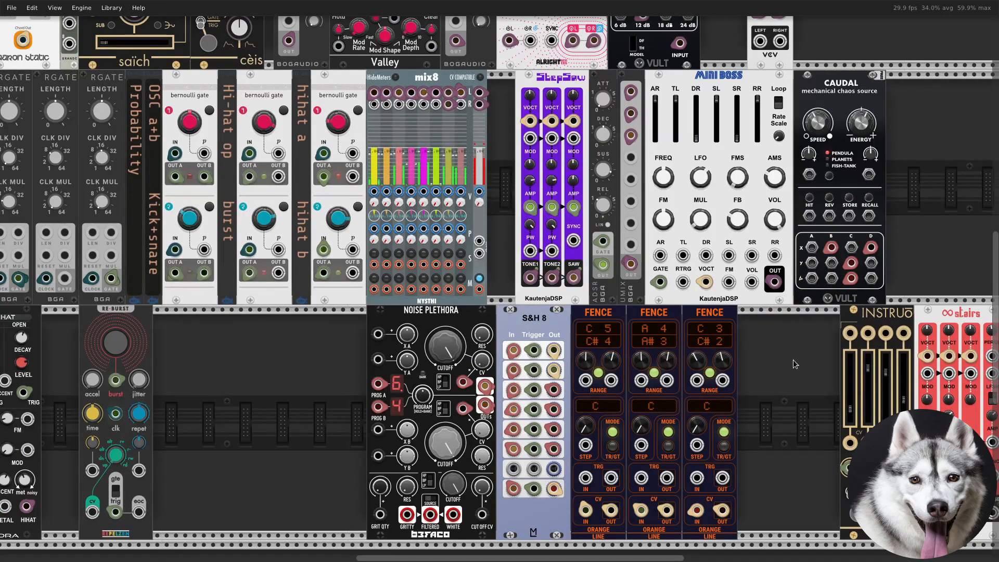
scroll(794, 364, "up", 5)
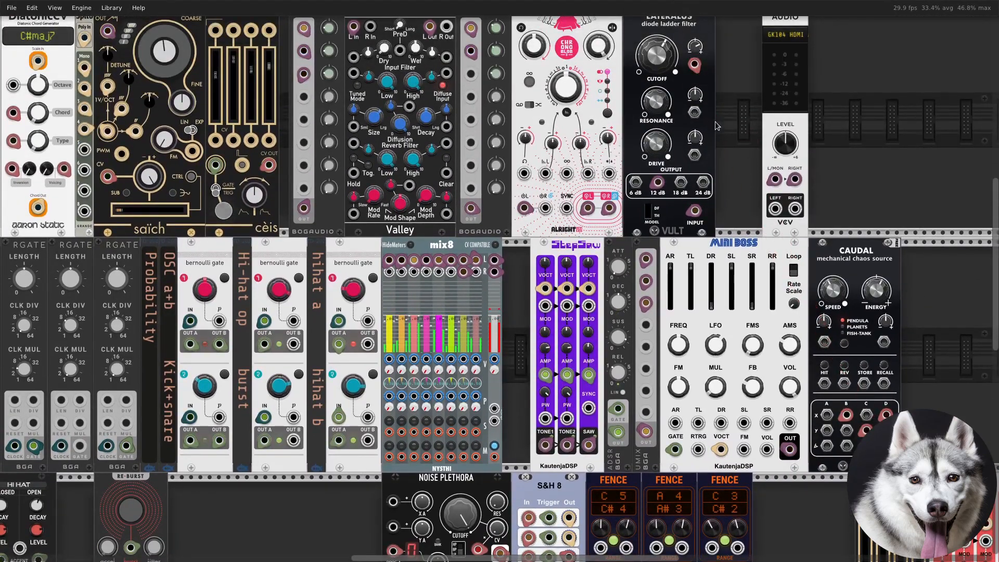
Patch two Caudal chaos outputs to the Hi Hat's FM and MOD inputs and raise its FM amount
left_click_drag(289, 521, 350, 343)
left_click_drag(104, 409, 888, 237)
left_click_drag(64, 440, 848, 253)
left_click_drag(44, 408, 43, 364)
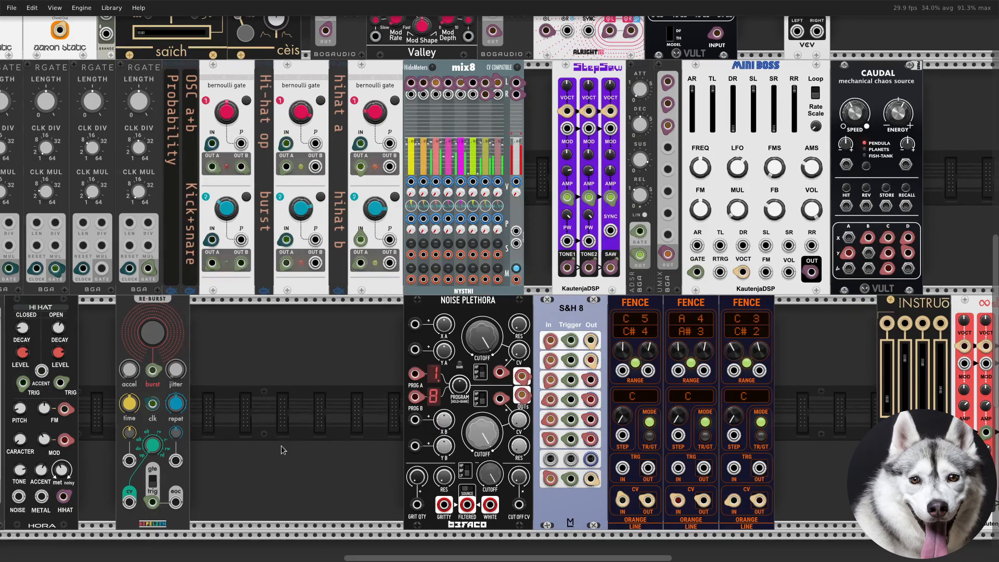
Patch two Caudal outputs to the probability inputs of the hihat a/b Bernoulli gate and unmute mix8's master output
left_click_drag(281, 454, 519, 531)
left_click_drag(537, 457, 354, 553)
left_click_drag(921, 436, 444, 416)
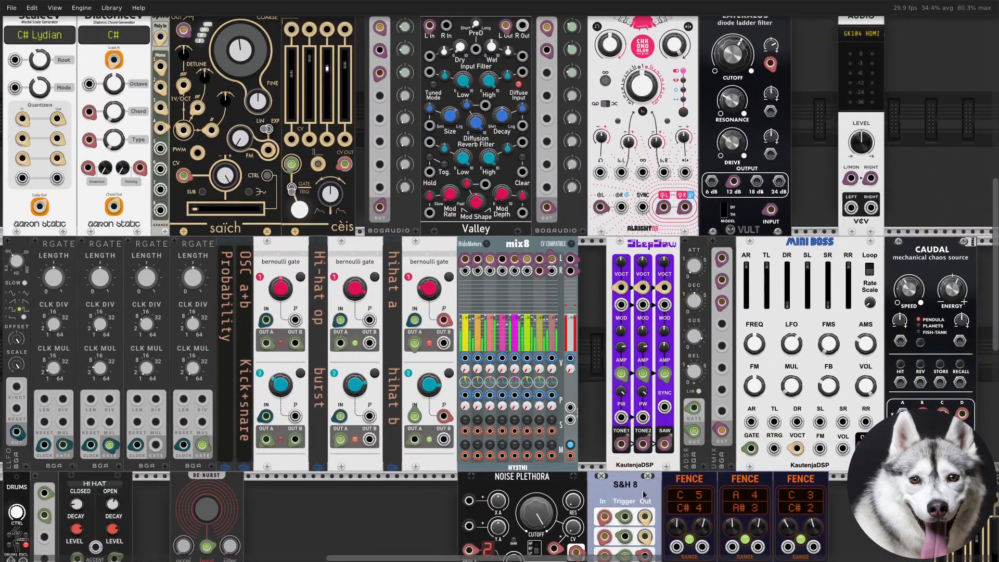
left_click(571, 446)
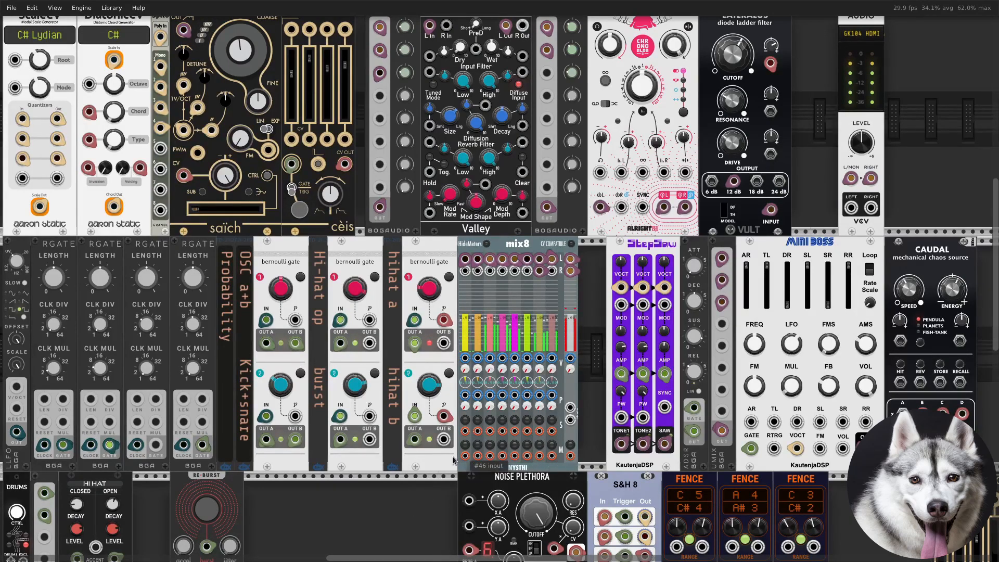
Add Merge, Comp and Split modules beside each other, to the right of the Audio module
left_click(340, 416)
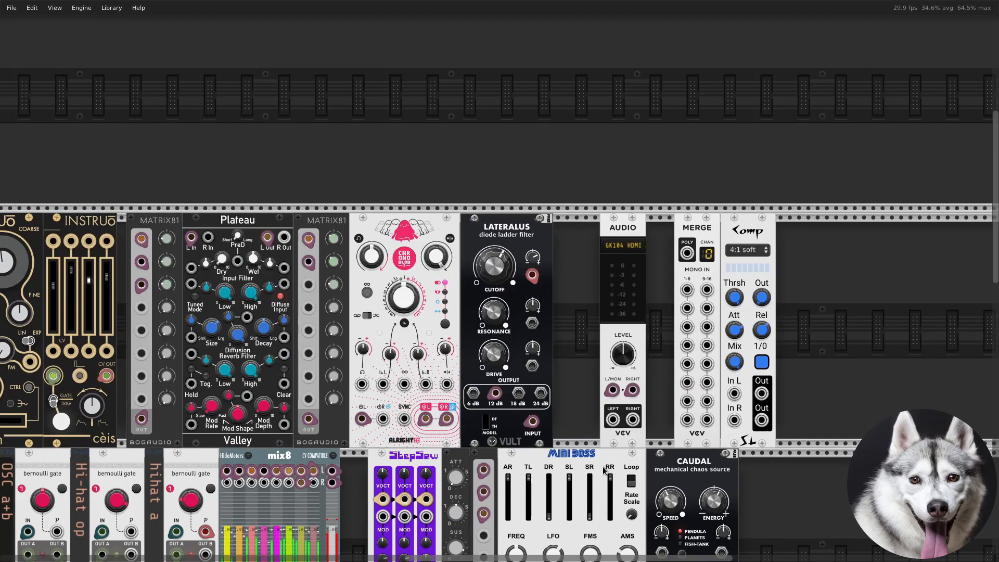
scroll(603, 471, "down", 2)
left_click_drag(227, 418, 814, 290)
right_click(817, 292)
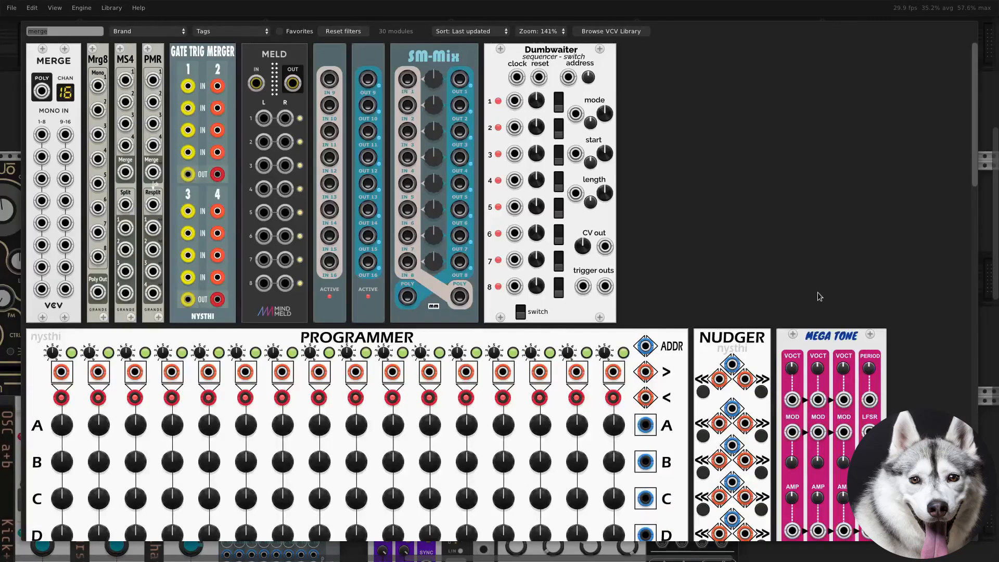
type("split")
left_click_drag(38, 68, 800, 275)
Feed Merge's polyphonic output through Comp into Split and reroute the mix8 input signals through nine Merge and Split channels
left_click_drag(687, 202, 789, 202)
left_click_drag(790, 238, 686, 256)
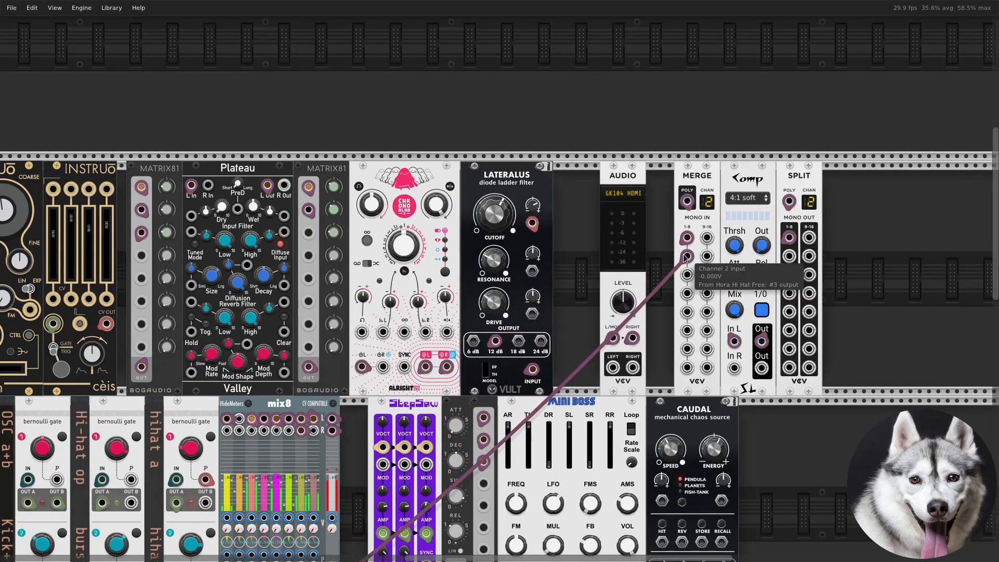
left_click_drag(252, 419, 687, 274)
left_click_drag(789, 274, 687, 293)
left_click_drag(789, 293, 686, 312)
left_click_drag(789, 312, 687, 330)
left_click_drag(789, 330, 288, 419)
left_click_drag(301, 420, 687, 348)
left_click_drag(788, 350, 301, 419)
left_click_drag(789, 368, 707, 237)
left_click_drag(808, 237, 314, 419)
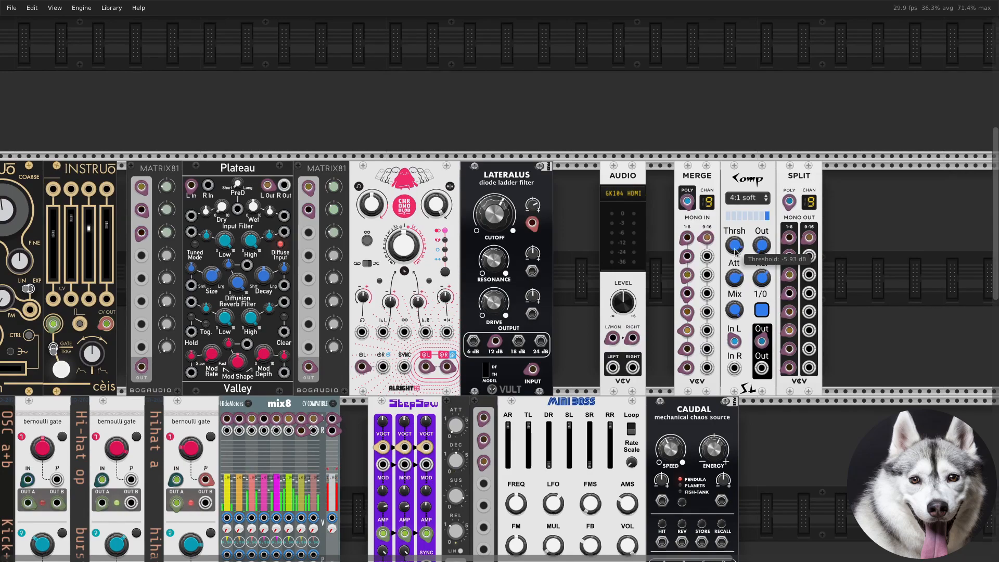
Fine-tune Comp's threshold and lower mix8's channel 6 level to about -2.92 dB
scroll(396, 477, "down", 4)
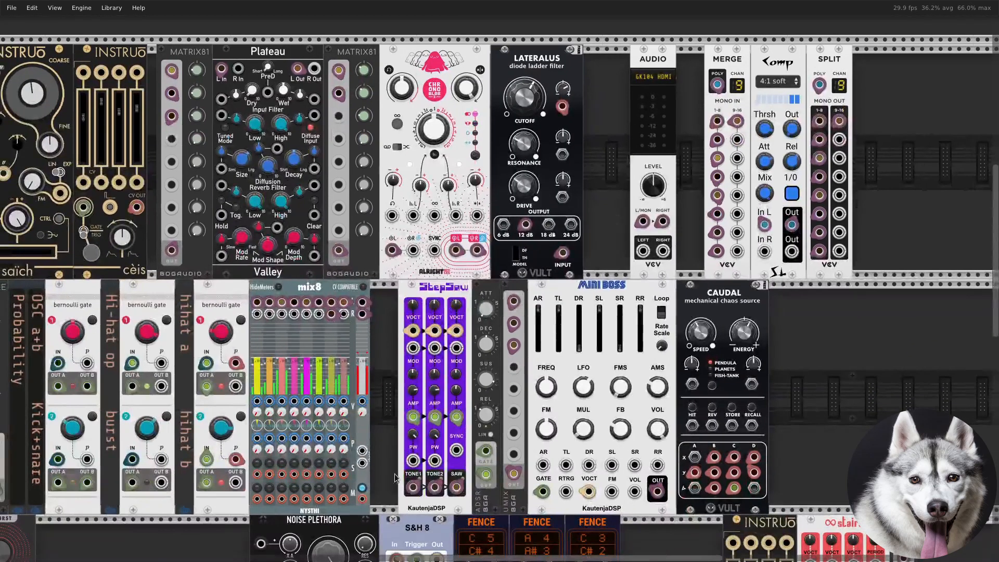
mouse_move(766, 130)
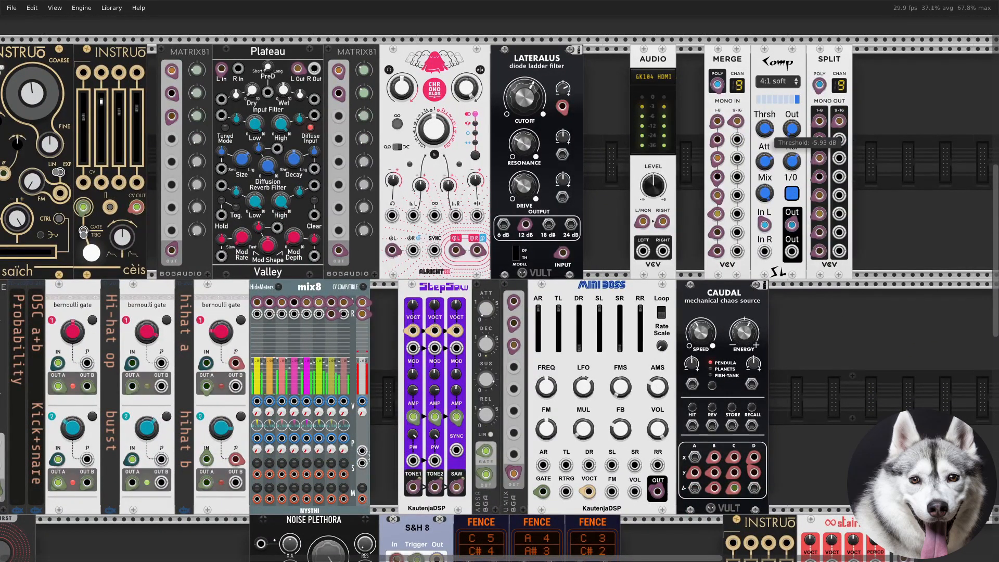
left_click_drag(764, 129, 764, 130)
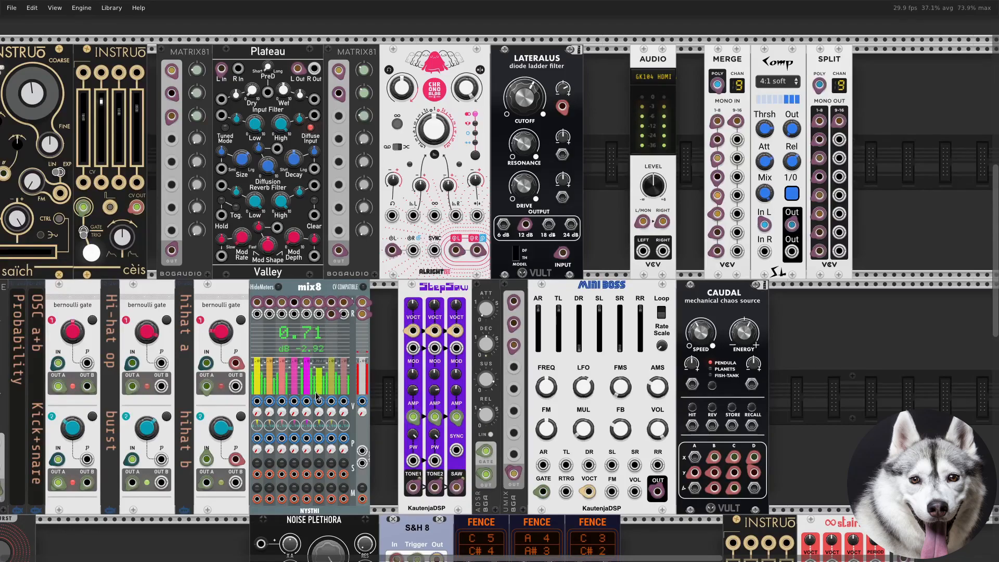
Mute mix8's master output
left_click_drag(275, 289, 397, 311)
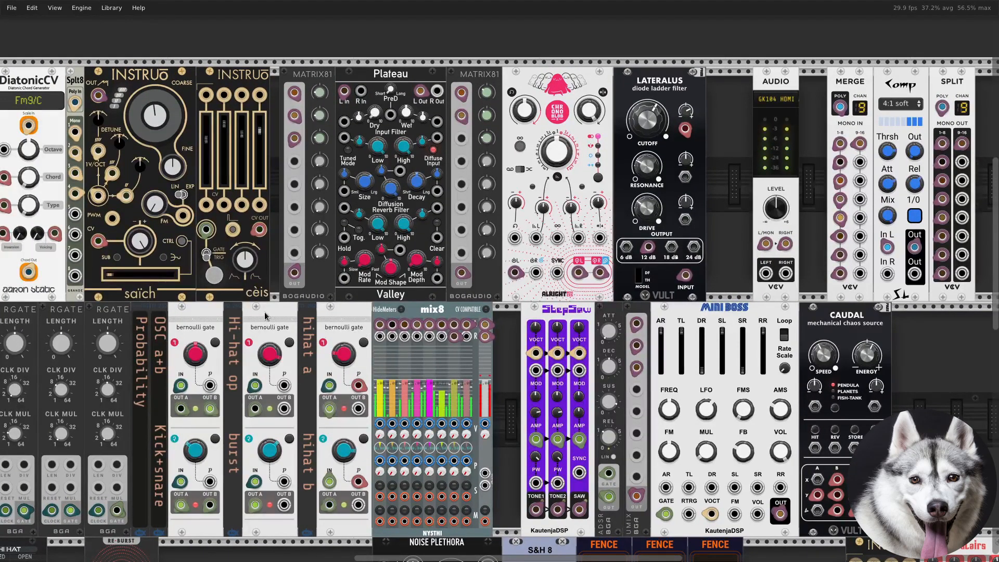
left_click_drag(271, 312, 371, 317)
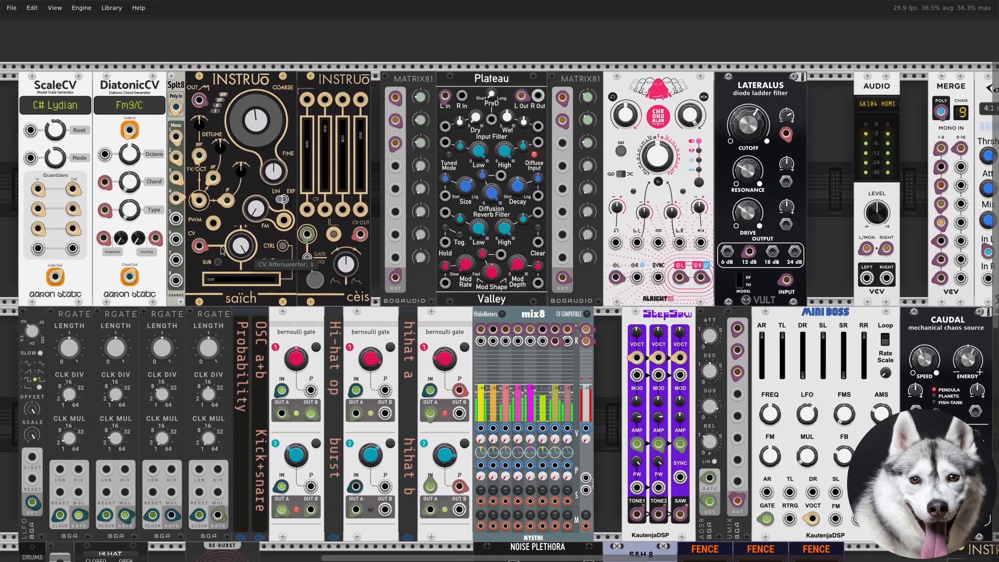
left_click_drag(608, 469, 599, 451)
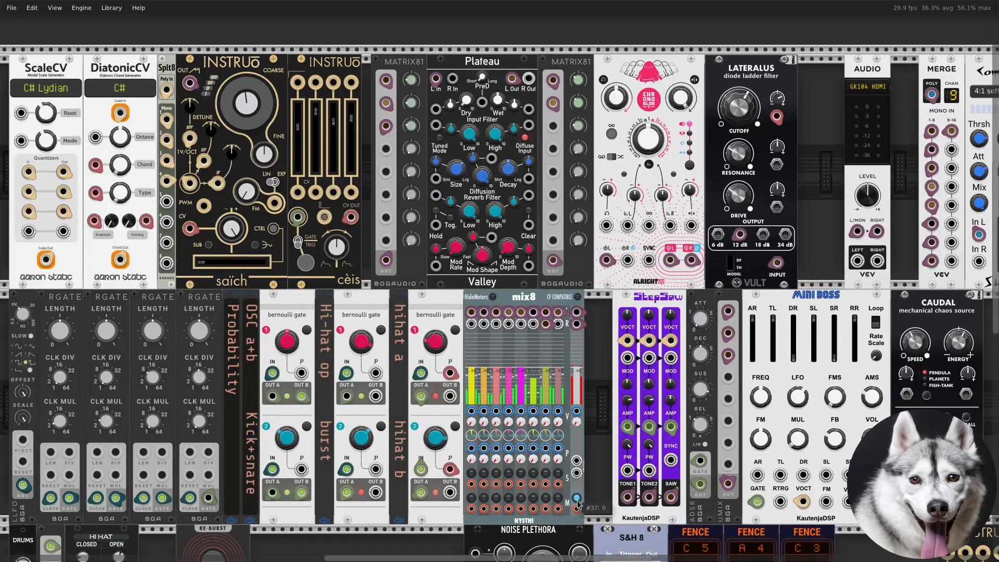